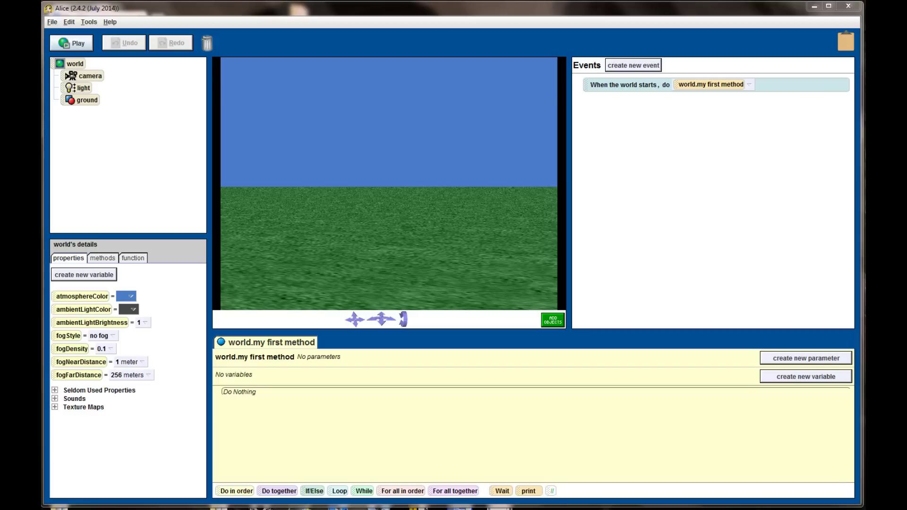
Step: Switch to the web browser and search Google Images for "undersea background"
{"action": "key", "text": "alt+Tab"}
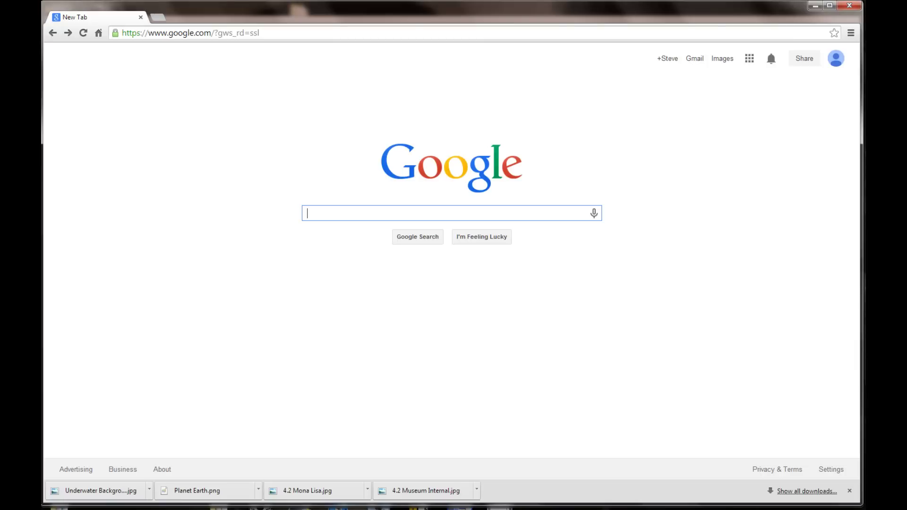
{"action": "type", "text": "un"}
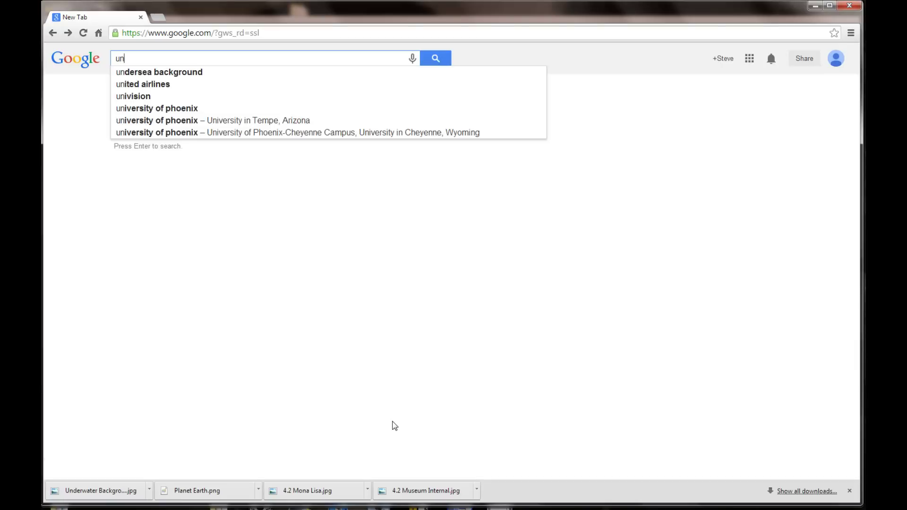
{"action": "type", "text": "dersea"}
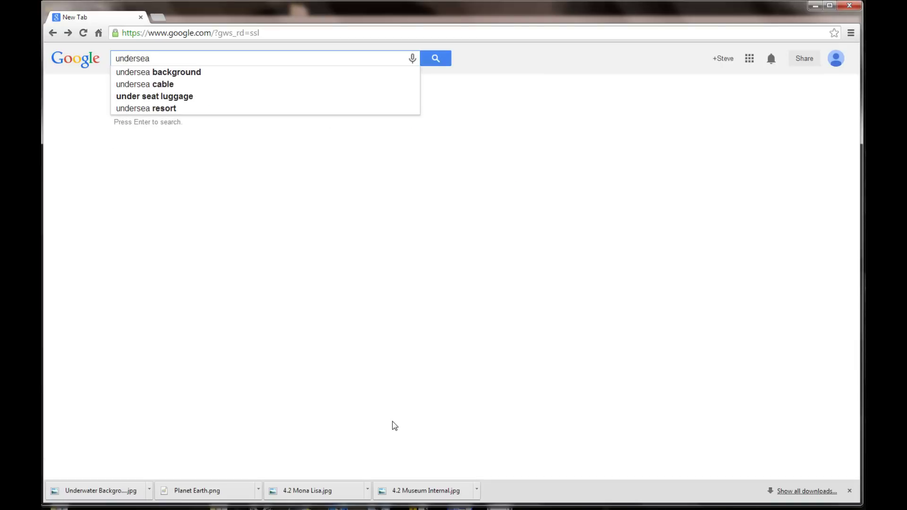
{"action": "type", "text": " background"}
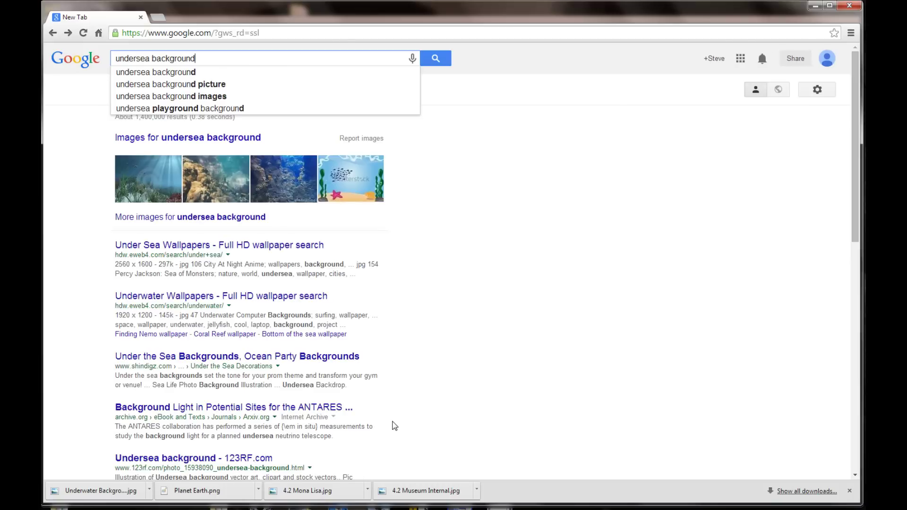
{"action": "key", "text": "Return"}
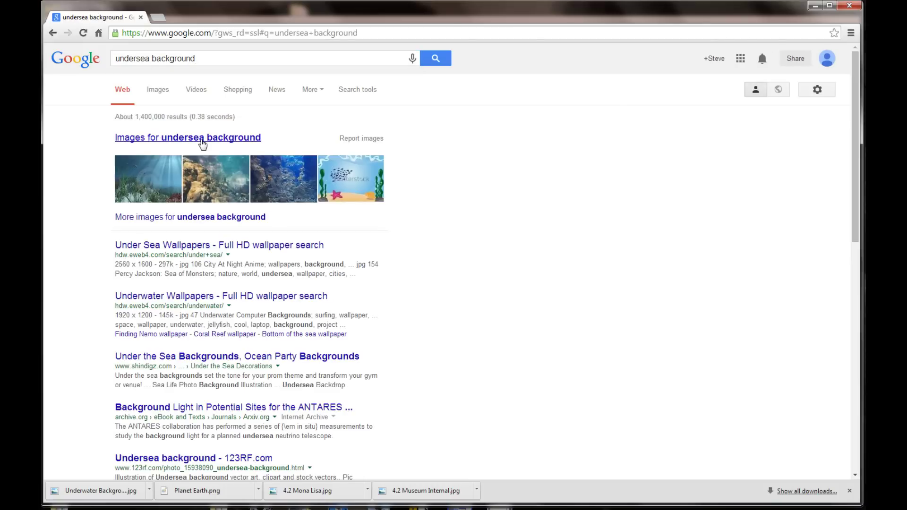
{"action": "left_click", "coordinate": [202, 141]}
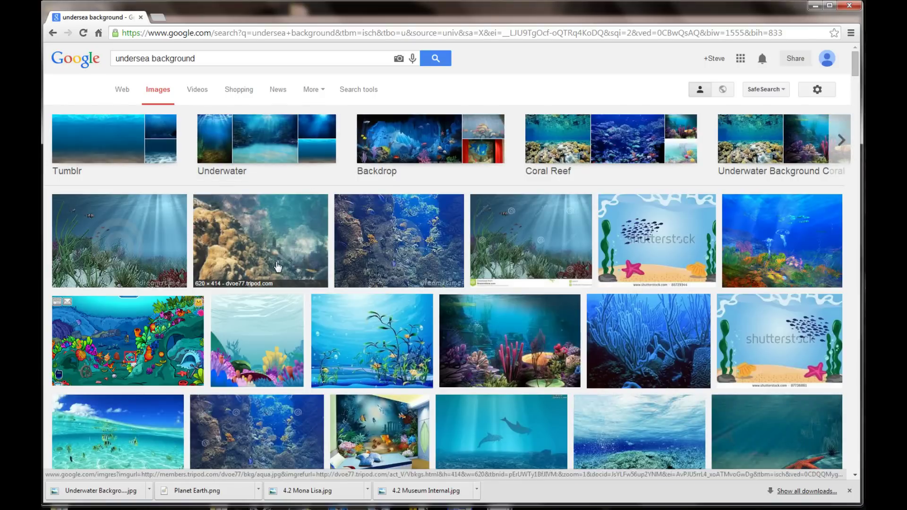
Step: Save the 1600 × 1200 coral reef wallpaper as JPEG "Underwater Background #1" in the Alice 2.4 folder, replacing the existing file
{"action": "scroll", "coordinate": [305, 323], "scroll_direction": "down", "scroll_amount": 1}
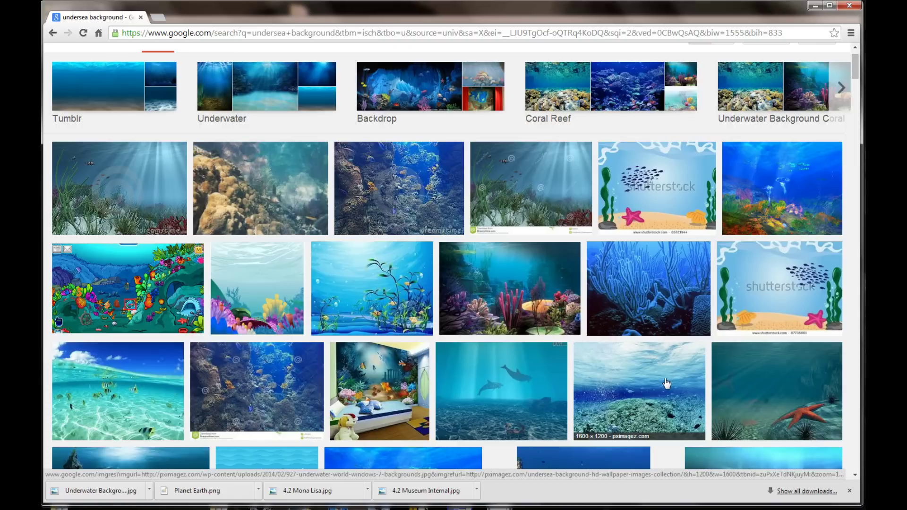
{"action": "scroll", "coordinate": [665, 376], "scroll_direction": "up", "scroll_amount": 1}
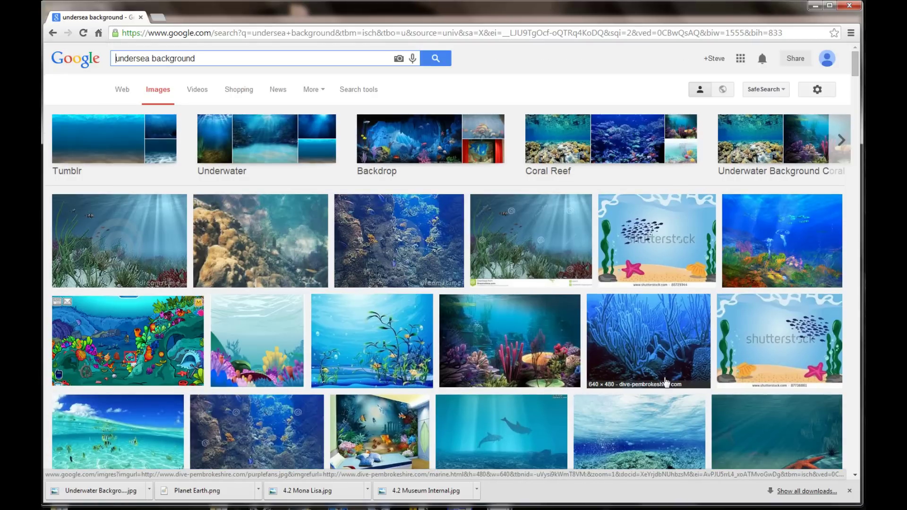
{"action": "scroll", "coordinate": [665, 375], "scroll_direction": "down", "scroll_amount": 1}
{"action": "left_click", "coordinate": [663, 403]}
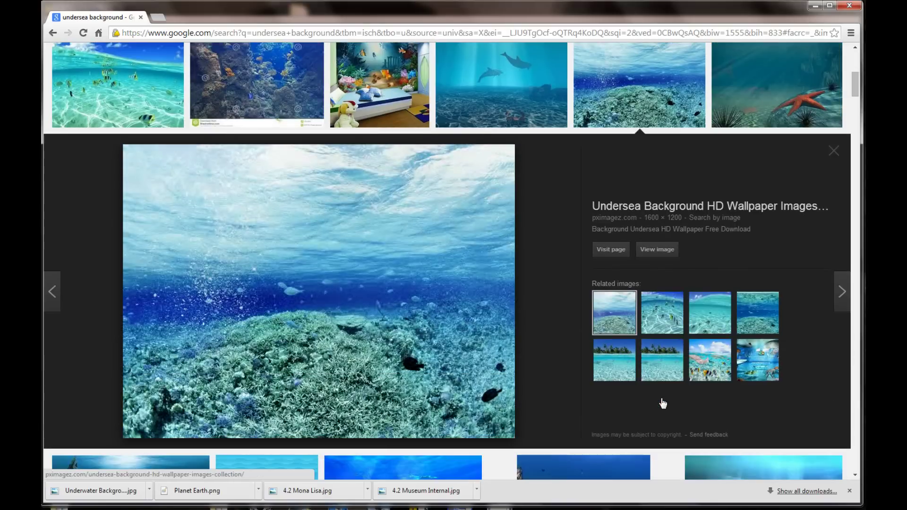
{"action": "right_click", "coordinate": [366, 312]}
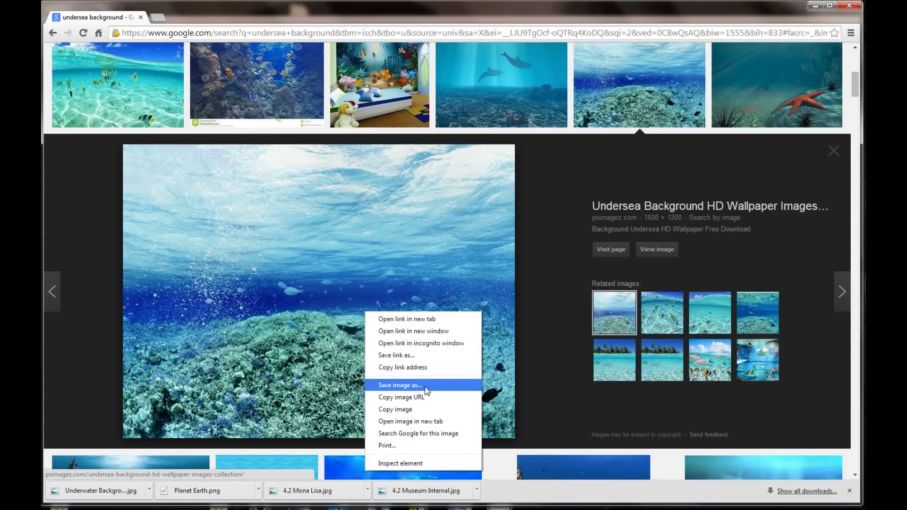
{"action": "left_click", "coordinate": [399, 385]}
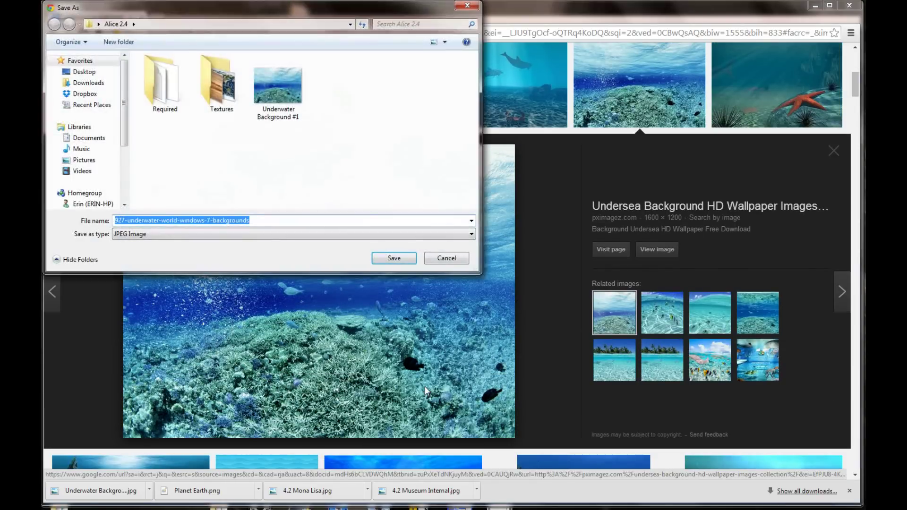
{"action": "left_click", "coordinate": [295, 108]}
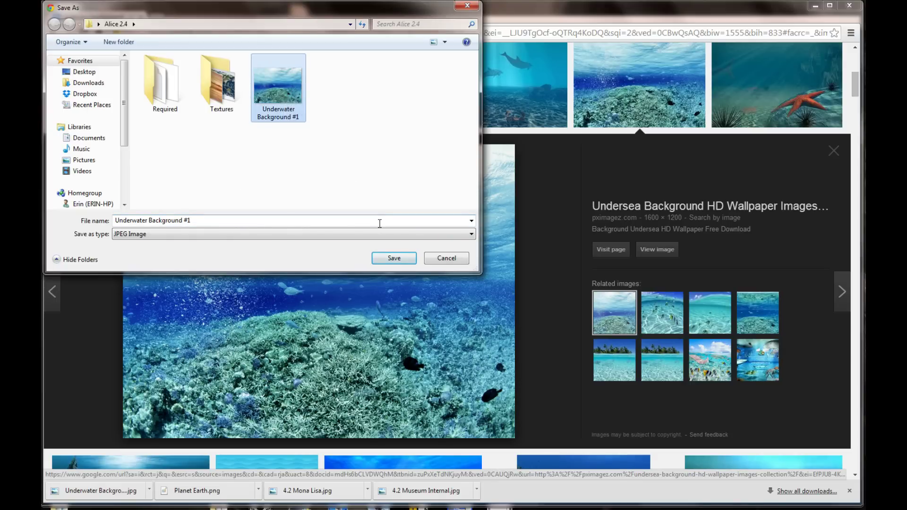
{"action": "left_click", "coordinate": [395, 259]}
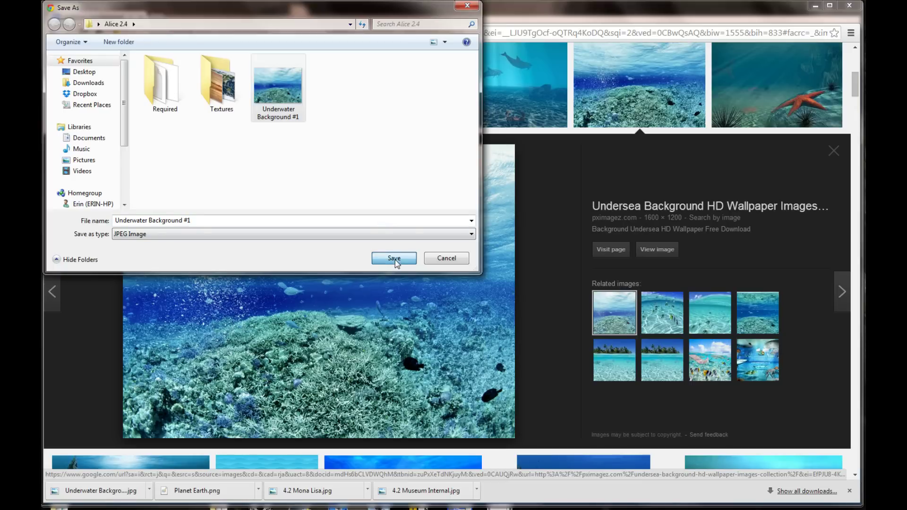
{"action": "left_click", "coordinate": [586, 283]}
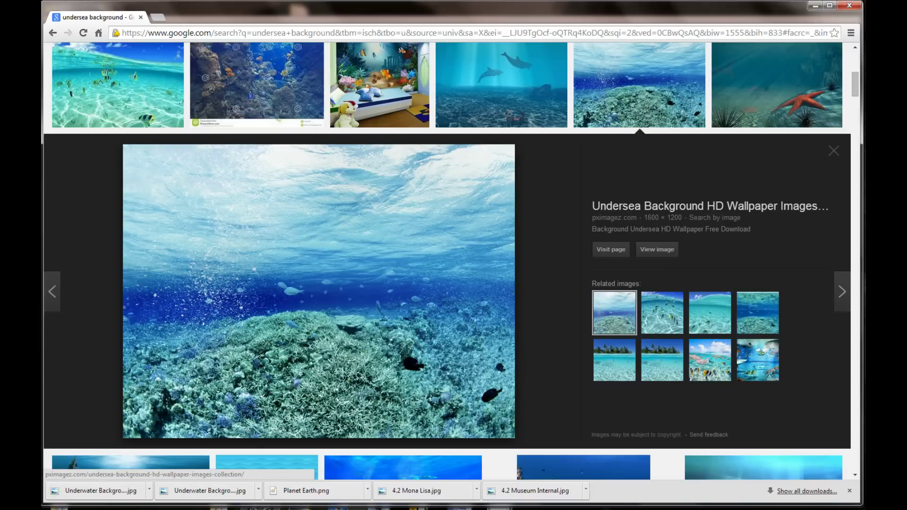
Step: Switch to Alice and make a billboard from Underwater Background #1.jpg in the Alice 2.4 folder
{"action": "left_click", "coordinate": [260, 507]}
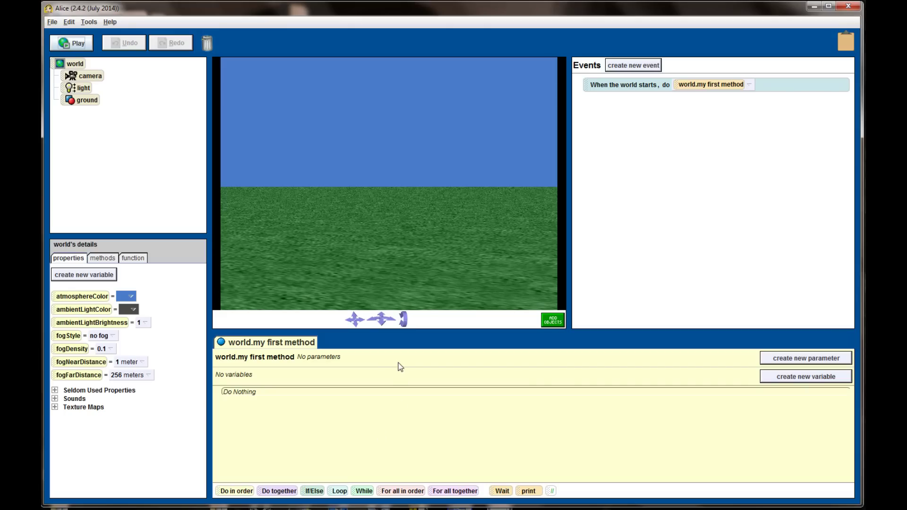
{"action": "left_click", "coordinate": [52, 22]}
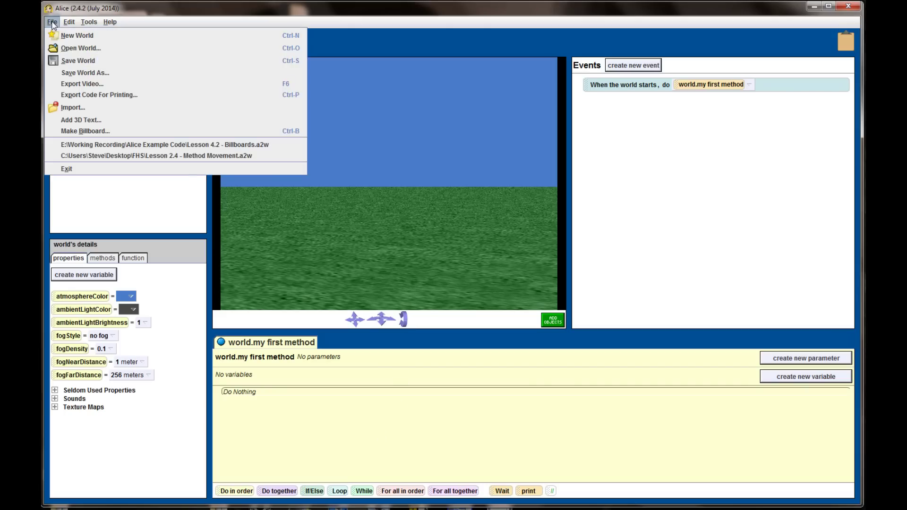
{"action": "left_click", "coordinate": [57, 23]}
{"action": "left_click", "coordinate": [57, 23]}
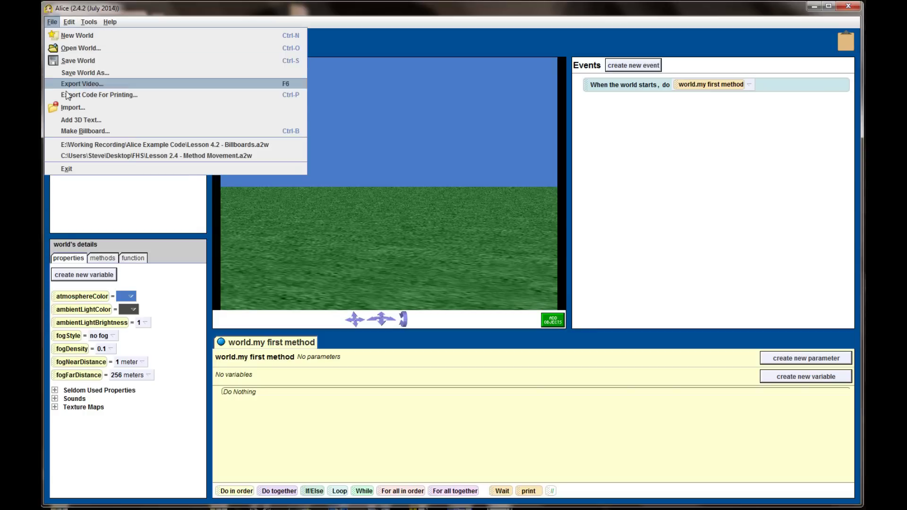
{"action": "left_click", "coordinate": [88, 132]}
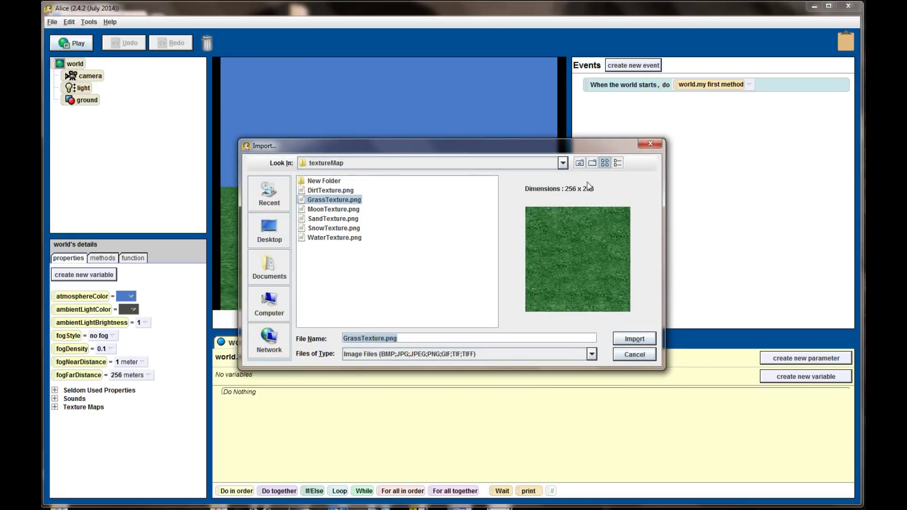
{"action": "left_click", "coordinate": [579, 163]}
{"action": "left_click", "coordinate": [578, 164]}
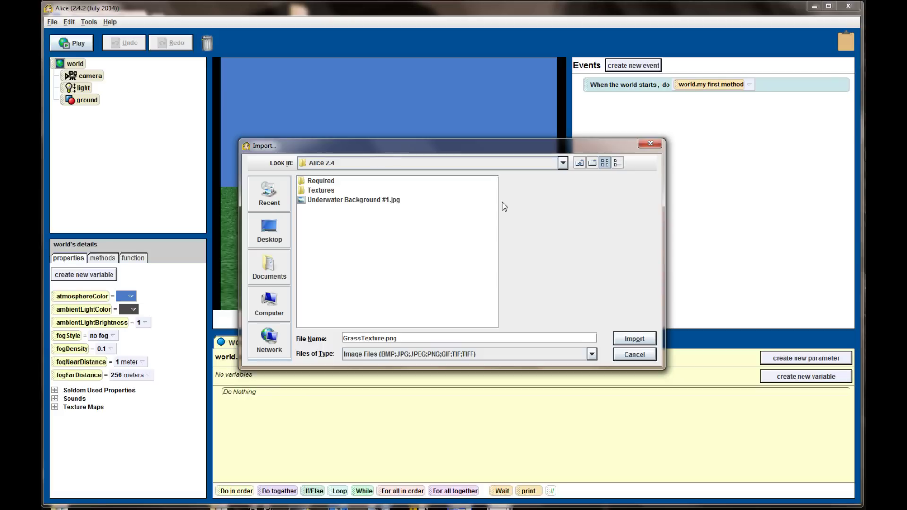
{"action": "left_click", "coordinate": [383, 200]}
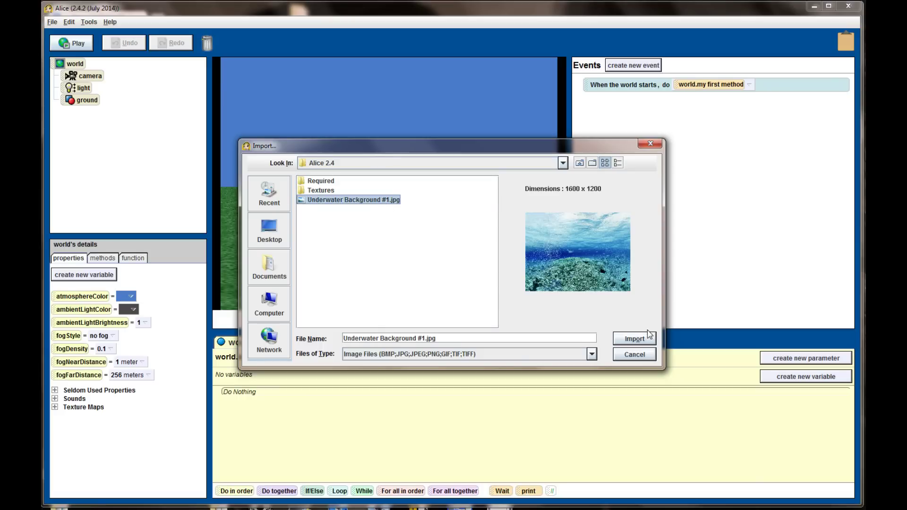
{"action": "left_click", "coordinate": [635, 339]}
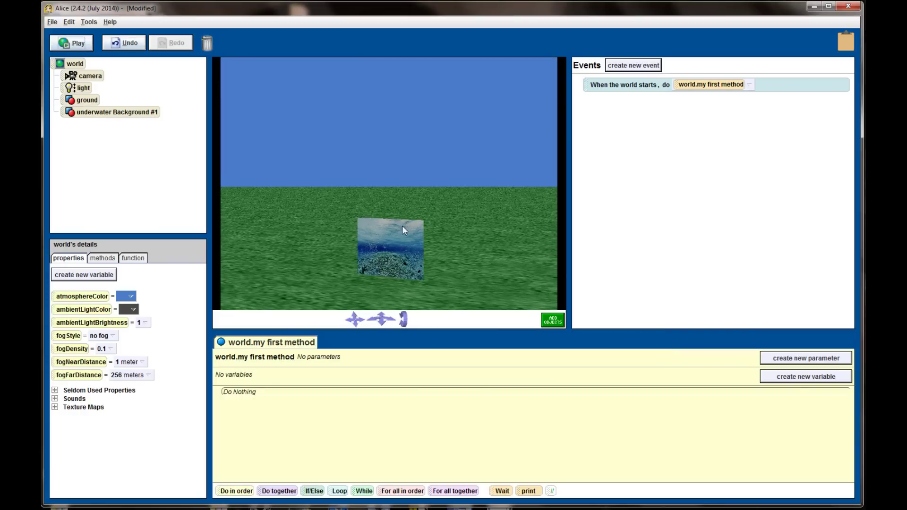
Step: Open the scene editor for adding objects and raise the underwater billboard to a height of about 0.57
{"action": "left_click", "coordinate": [393, 243]}
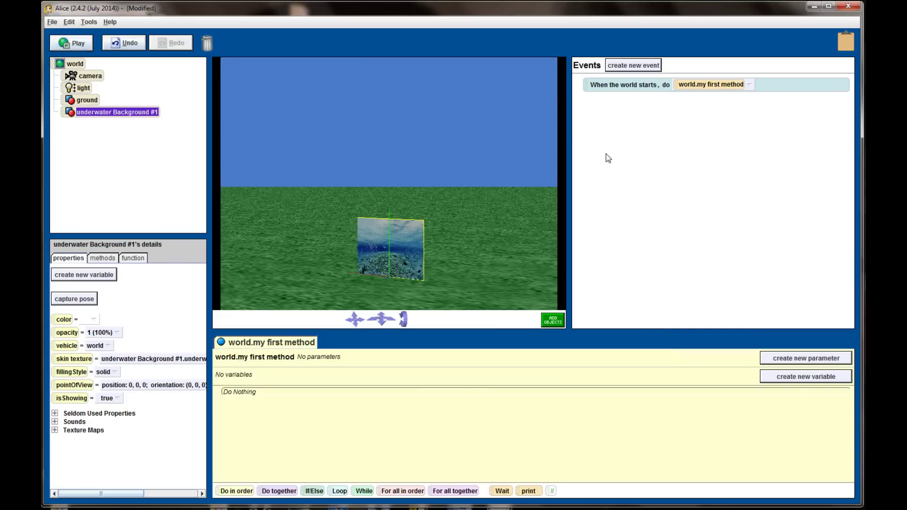
{"action": "left_click", "coordinate": [560, 322]}
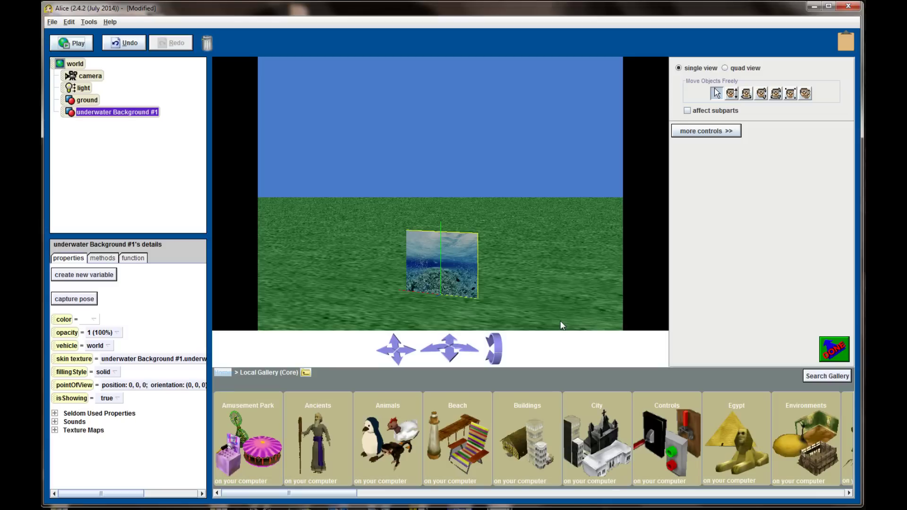
{"action": "left_click", "coordinate": [746, 93]}
{"action": "left_click_drag", "start_coordinate": [463, 262], "coordinate": [463, 229]}
{"action": "left_click", "coordinate": [732, 93]}
{"action": "left_click", "coordinate": [746, 93]}
{"action": "left_click", "coordinate": [731, 93]}
{"action": "left_click", "coordinate": [716, 93]}
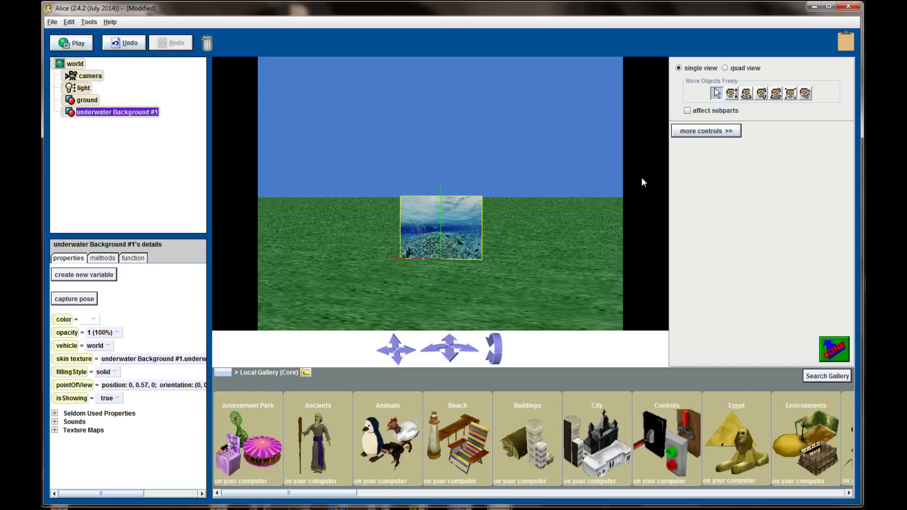
Step: Bring the underwater billboard close to the camera, to about -2.28, 0.57, 3.97, and turn it square to the view so it fills the scene
{"action": "left_click_drag", "start_coordinate": [444, 229], "coordinate": [491, 165]}
{"action": "left_click", "coordinate": [790, 93]}
{"action": "left_click", "coordinate": [746, 93]}
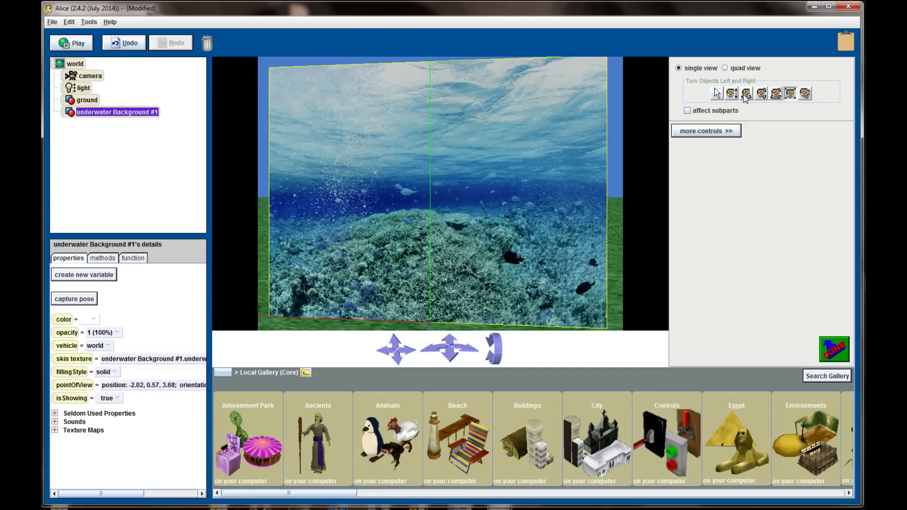
{"action": "left_click_drag", "start_coordinate": [524, 136], "coordinate": [519, 136]}
{"action": "left_click", "coordinate": [790, 93]}
{"action": "left_click_drag", "start_coordinate": [583, 132], "coordinate": [583, 122]}
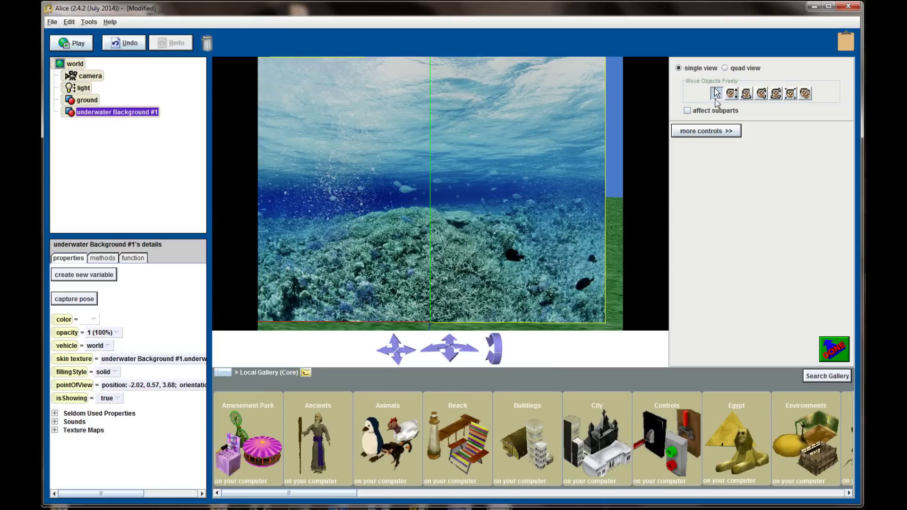
{"action": "left_click", "coordinate": [717, 93]}
{"action": "left_click_drag", "start_coordinate": [439, 212], "coordinate": [537, 122]}
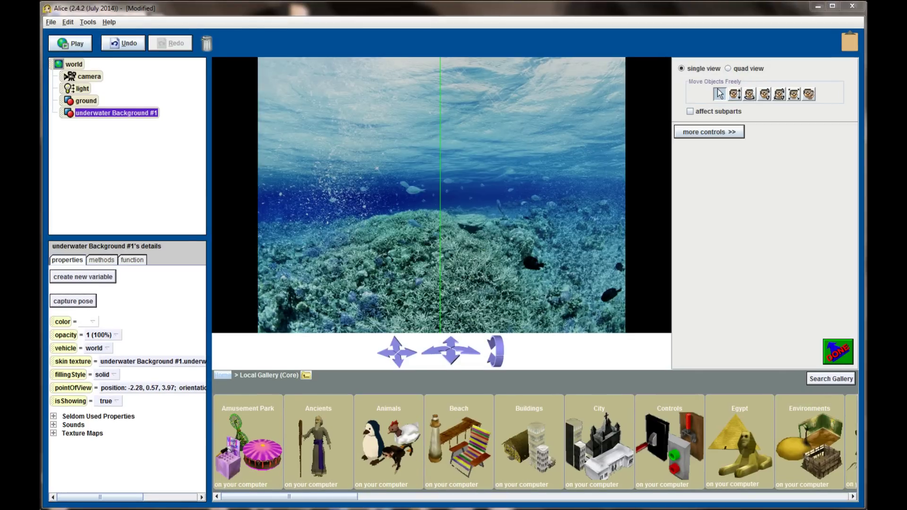
Step: Add an UglyFish instance from the Ocean collection of the local gallery to the world
{"action": "left_click_drag", "start_coordinate": [352, 501], "coordinate": [668, 504]}
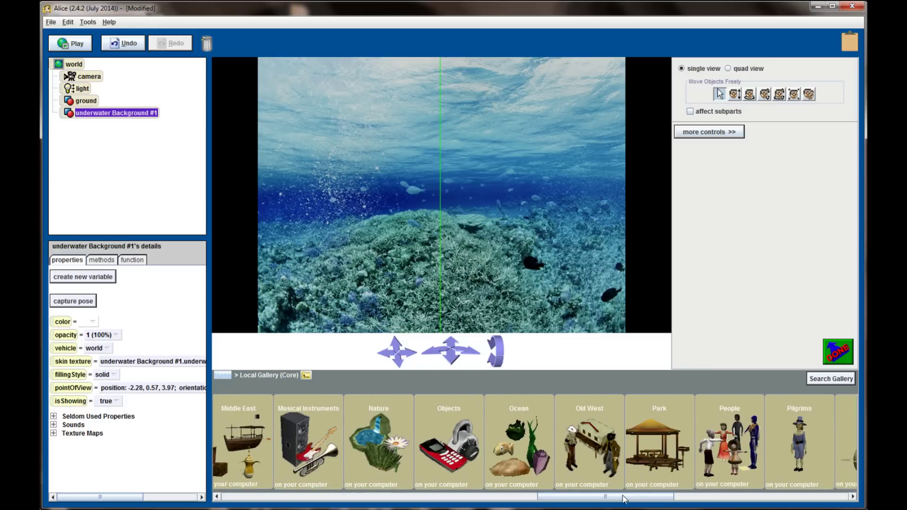
{"action": "left_click", "coordinate": [531, 466]}
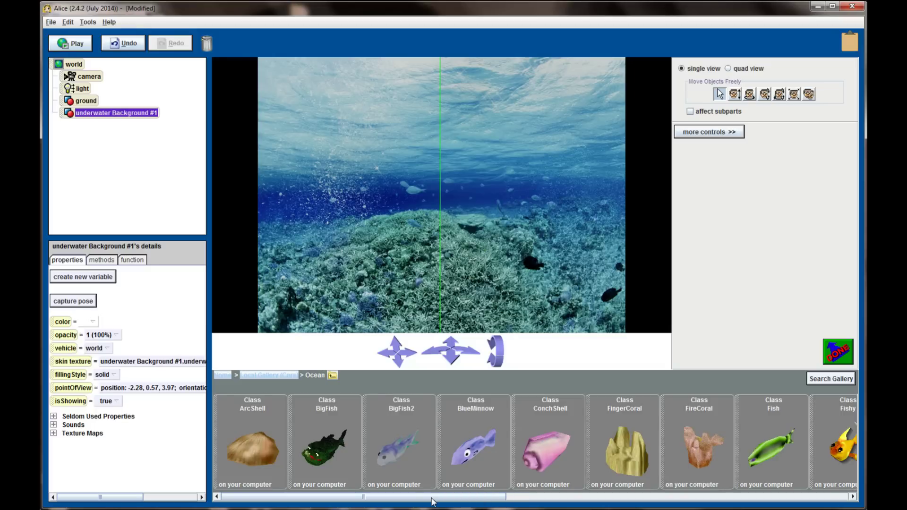
{"action": "left_click_drag", "start_coordinate": [433, 502], "coordinate": [775, 508]}
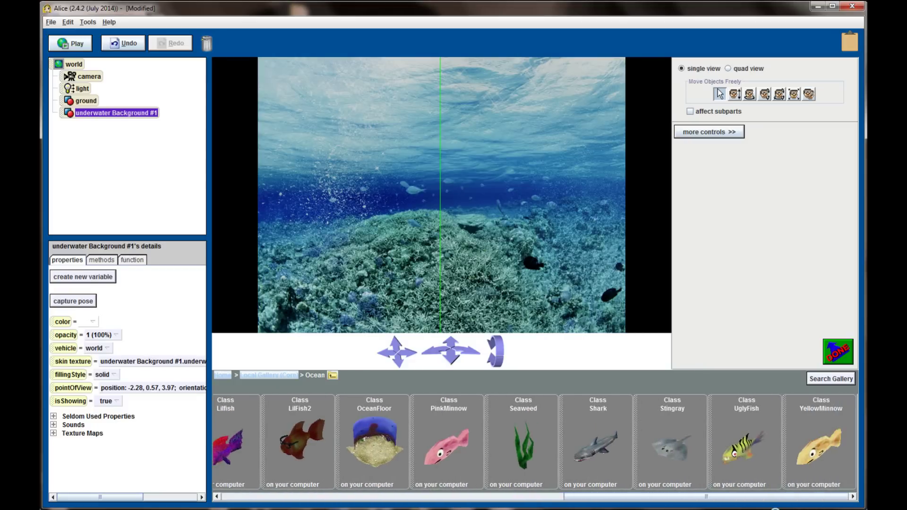
{"action": "left_click", "coordinate": [752, 466]}
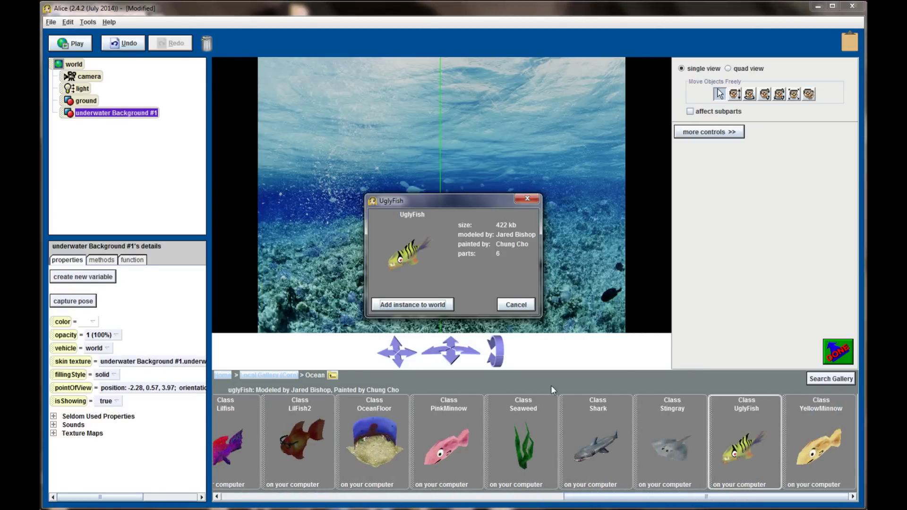
{"action": "left_click", "coordinate": [424, 306]}
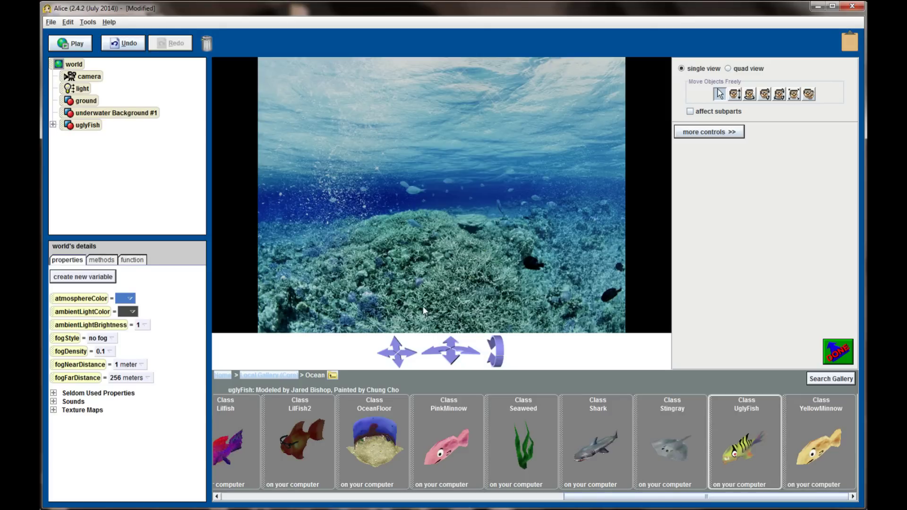
{"action": "left_click_drag", "start_coordinate": [400, 352], "coordinate": [400, 336]}
{"action": "left_click_drag", "start_coordinate": [492, 344], "coordinate": [494, 305]}
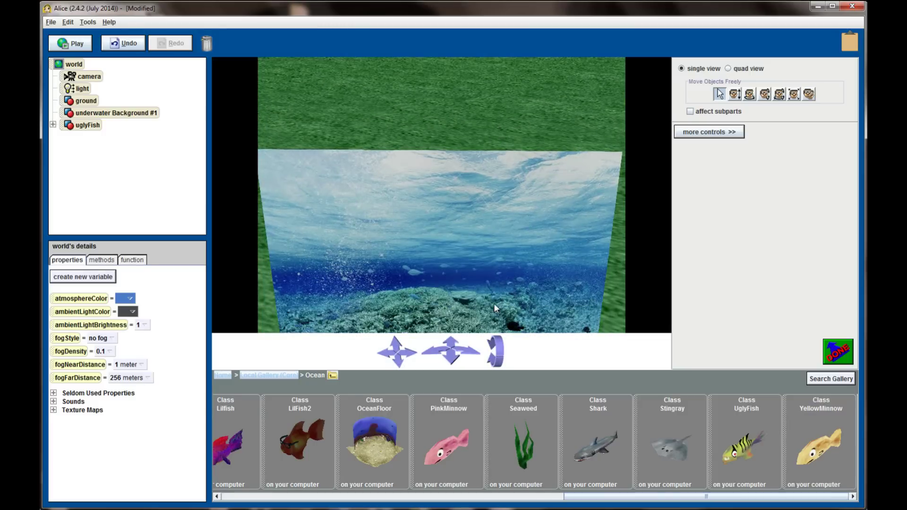
{"action": "key", "text": "ctrl+z"}
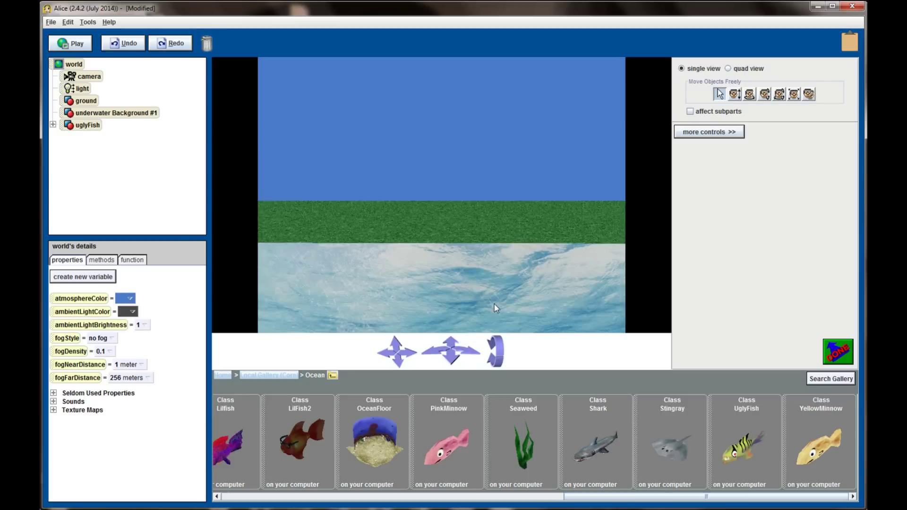
{"action": "key", "text": "ctrl+z"}
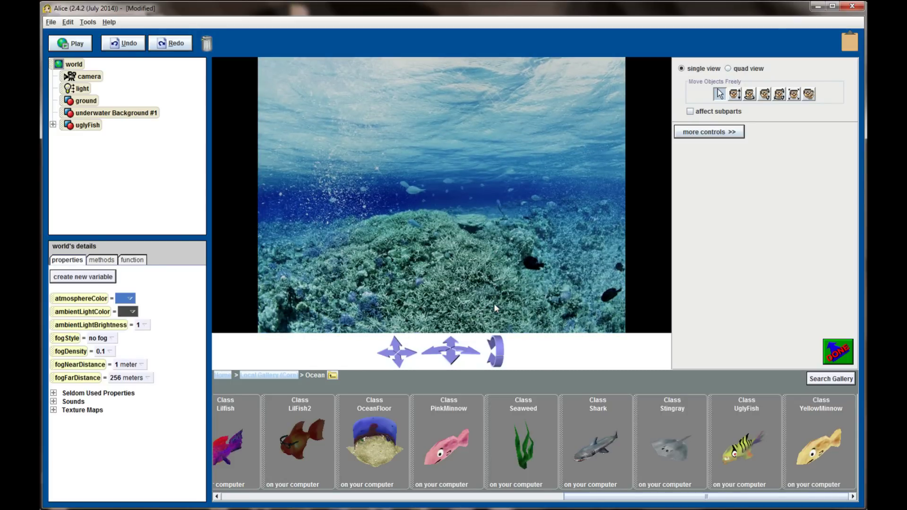
Step: Hide the underwater background by setting its isShowing property to false
{"action": "left_click", "coordinate": [135, 116]}
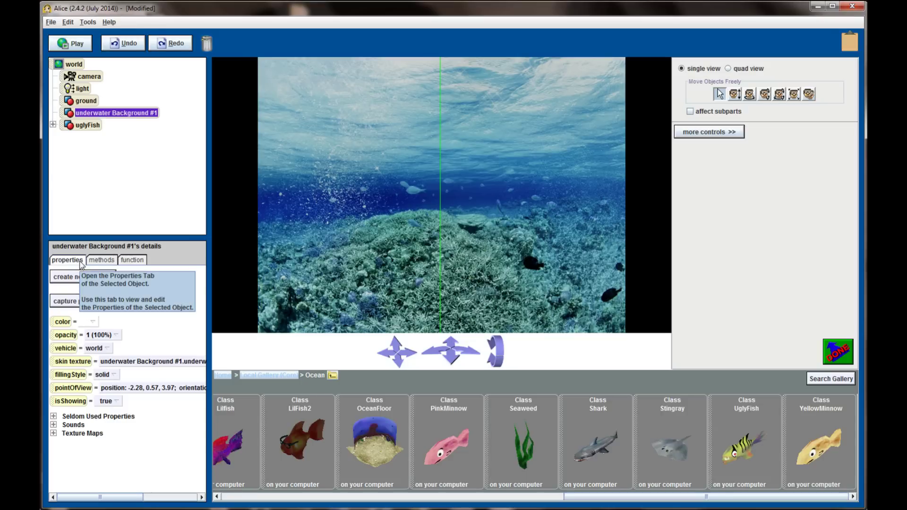
{"action": "left_click", "coordinate": [110, 406]}
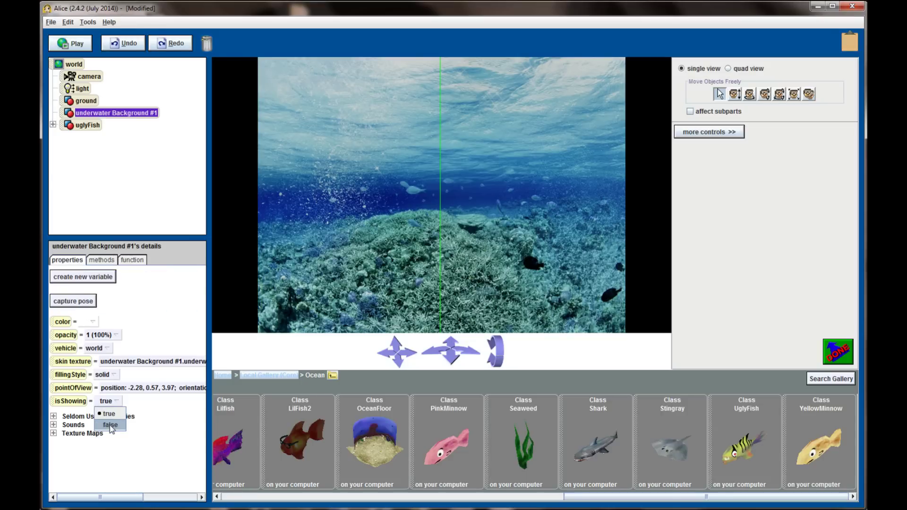
{"action": "left_click", "coordinate": [110, 426]}
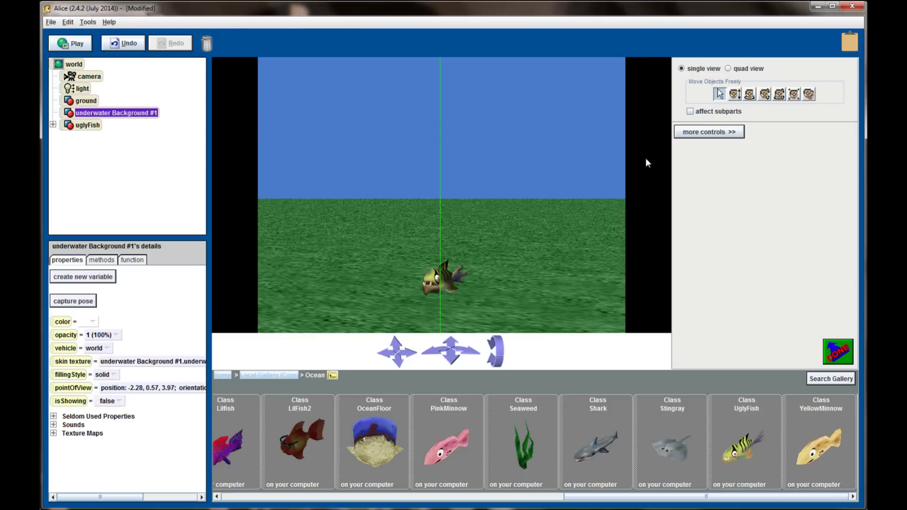
Step: Raise the uglyFish to mid-scene and closer to the camera, and set the underwater background's isShowing back to true
{"action": "left_click_drag", "start_coordinate": [442, 279], "coordinate": [425, 293]}
{"action": "left_click", "coordinate": [735, 94]}
{"action": "left_click_drag", "start_coordinate": [454, 296], "coordinate": [455, 217]}
{"action": "left_click", "coordinate": [719, 94]}
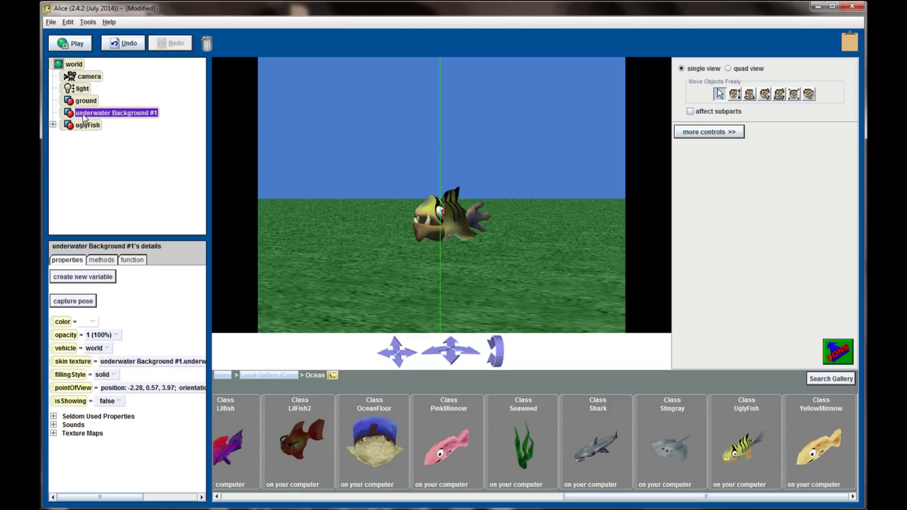
{"action": "left_click", "coordinate": [108, 401]}
{"action": "left_click", "coordinate": [118, 415]}
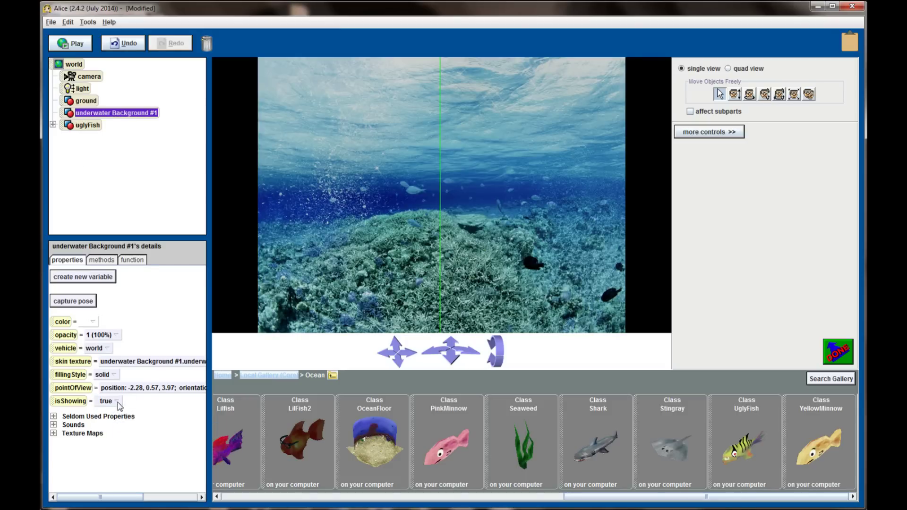
Step: Hide the underwater background again, bring the uglyFish nearer the camera so it sits in front, and set isShowing to true
{"action": "left_click", "coordinate": [117, 403]}
{"action": "left_click", "coordinate": [115, 427]}
{"action": "left_click_drag", "start_coordinate": [455, 222], "coordinate": [435, 218]}
{"action": "left_click", "coordinate": [109, 401]}
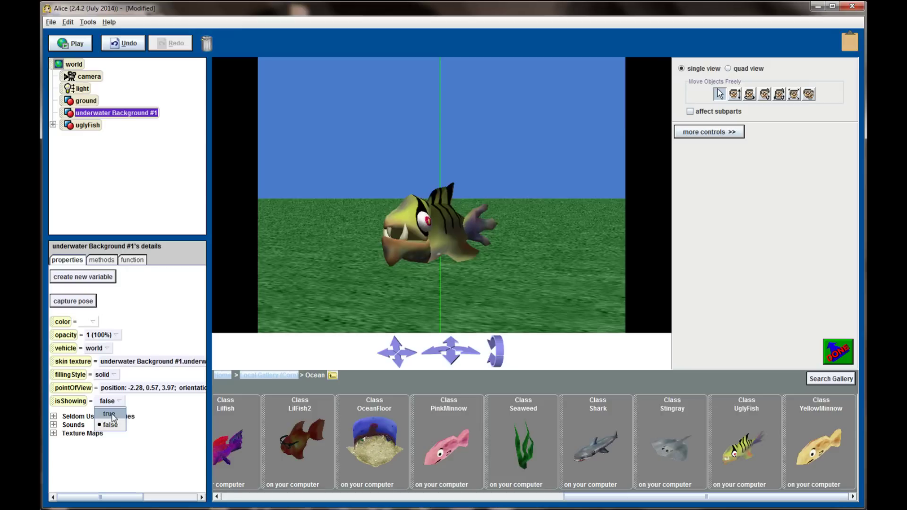
{"action": "left_click", "coordinate": [112, 414]}
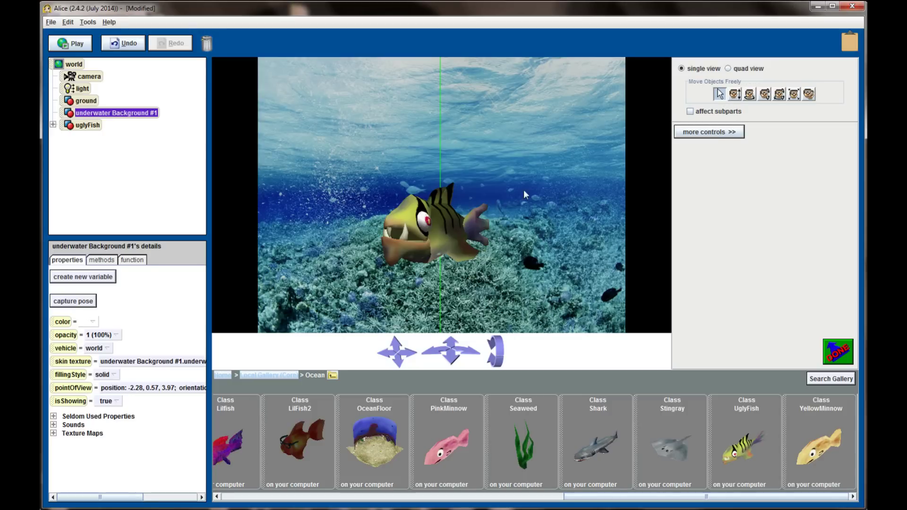
Step: Shift the uglyFish to the right in the scene and turn it to a side profile facing left
{"action": "left_click_drag", "start_coordinate": [446, 223], "coordinate": [480, 222]}
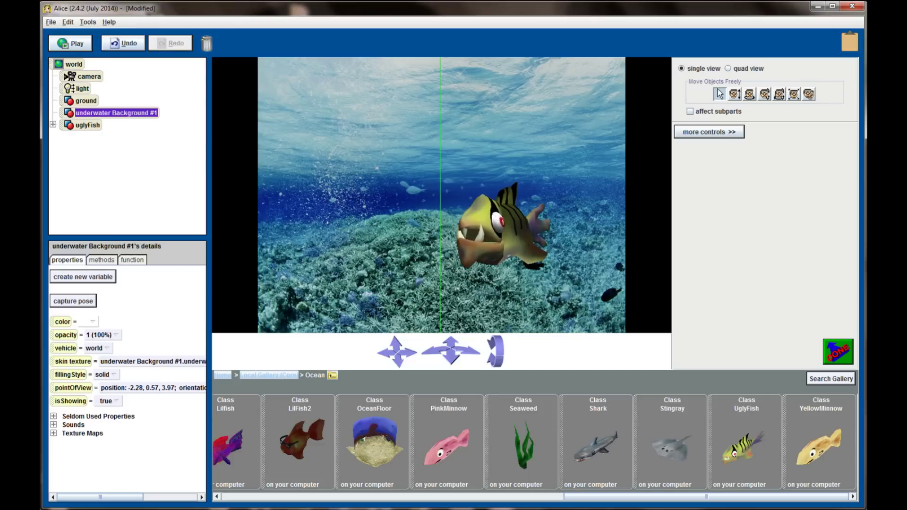
{"action": "left_click", "coordinate": [750, 94]}
{"action": "left_click_drag", "start_coordinate": [510, 224], "coordinate": [446, 225]}
Step: Shrink the uglyFish to a small size and raise it into the upper right part of the water
{"action": "left_click", "coordinate": [794, 94]}
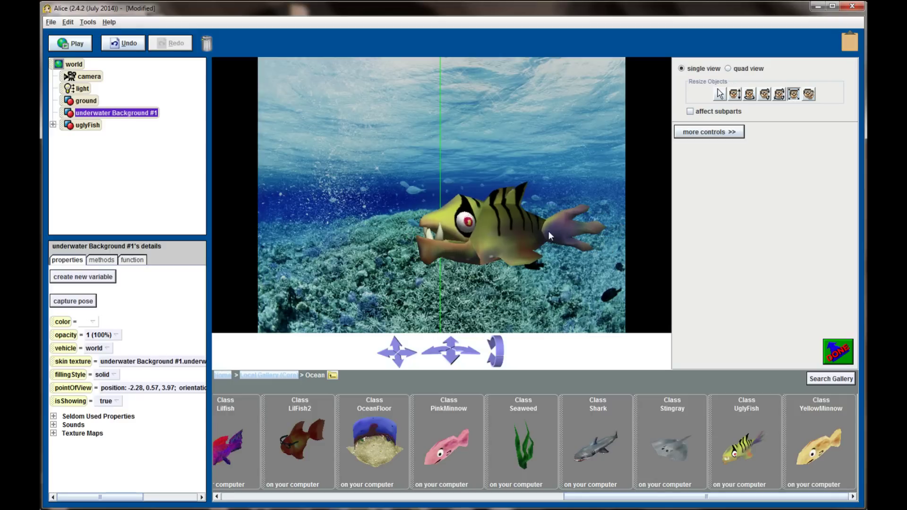
{"action": "left_click_drag", "start_coordinate": [532, 233], "coordinate": [532, 283]}
{"action": "left_click", "coordinate": [735, 94]}
{"action": "left_click_drag", "start_coordinate": [498, 228], "coordinate": [578, 155]}
{"action": "left_click", "coordinate": [720, 94]}
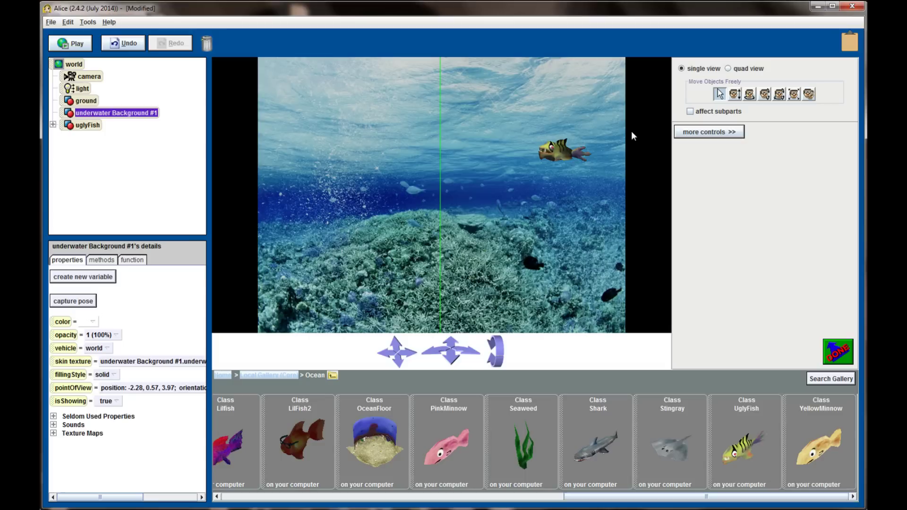
Step: Copy the uglyFish and place the duplicate just below the original, slightly ahead of it
{"action": "left_click", "coordinate": [809, 94]}
{"action": "left_click_drag", "start_coordinate": [562, 150], "coordinate": [518, 174]}
{"action": "key", "text": "shift"}
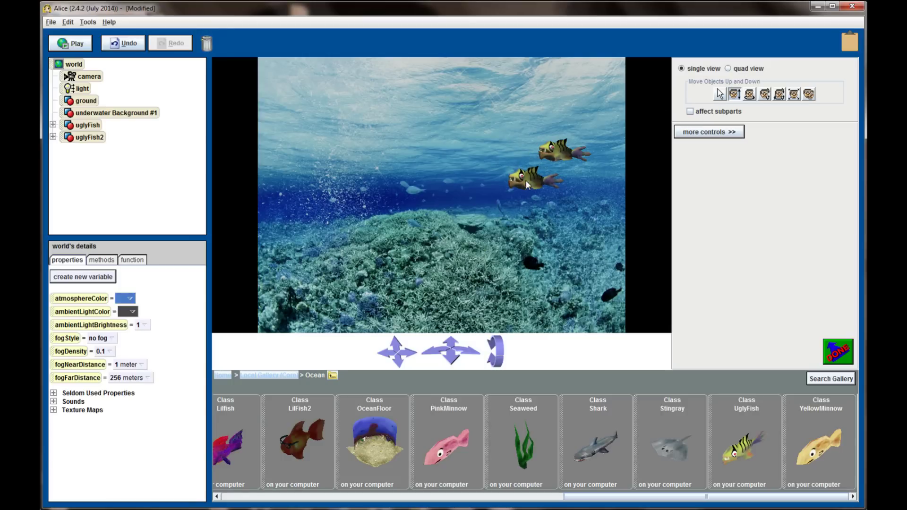
{"action": "left_click", "coordinate": [719, 94]}
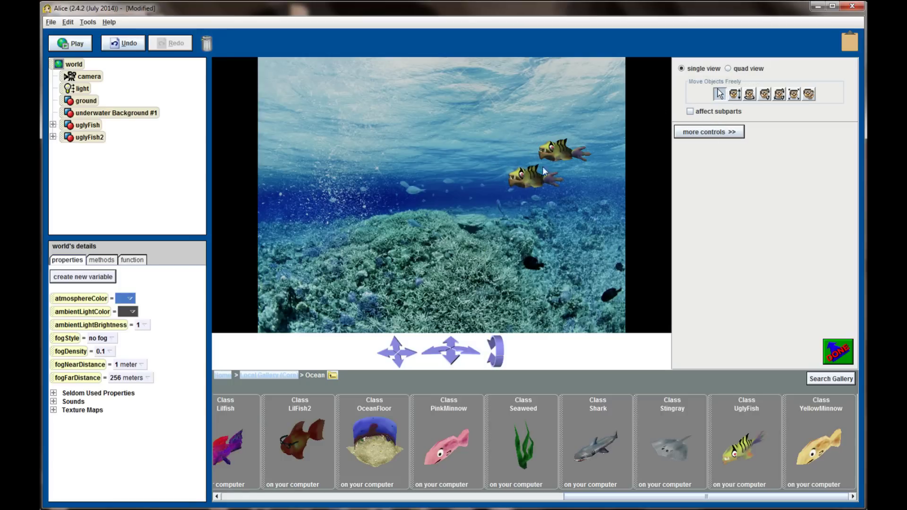
{"action": "left_click_drag", "start_coordinate": [529, 176], "coordinate": [539, 176]}
Step: Set the color of uglyFish2 to red
{"action": "left_click", "coordinate": [97, 138]}
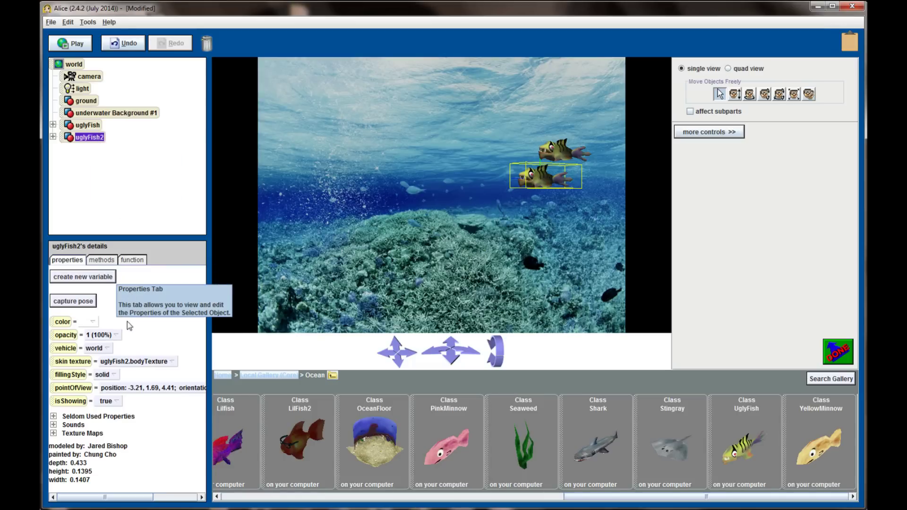
{"action": "left_click", "coordinate": [90, 322]}
{"action": "left_click", "coordinate": [93, 357]}
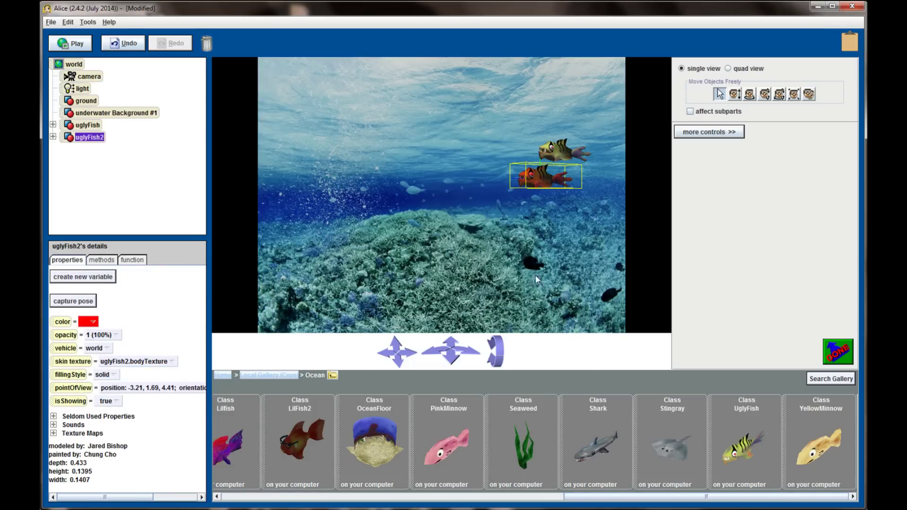
Step: Copy the red fish, place the copy in front of the original uglyFish, and shrink it to about 0.32 deep
{"action": "left_click", "coordinate": [809, 94]}
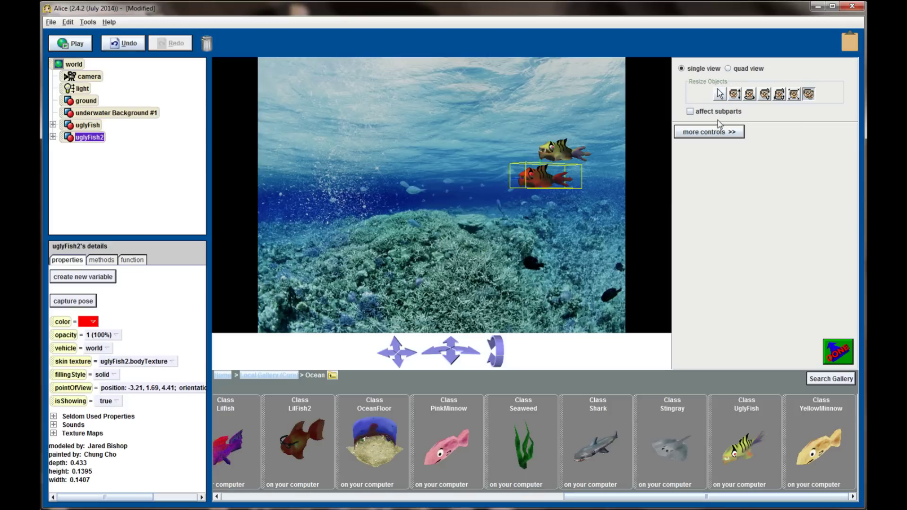
{"action": "left_click", "coordinate": [549, 178]}
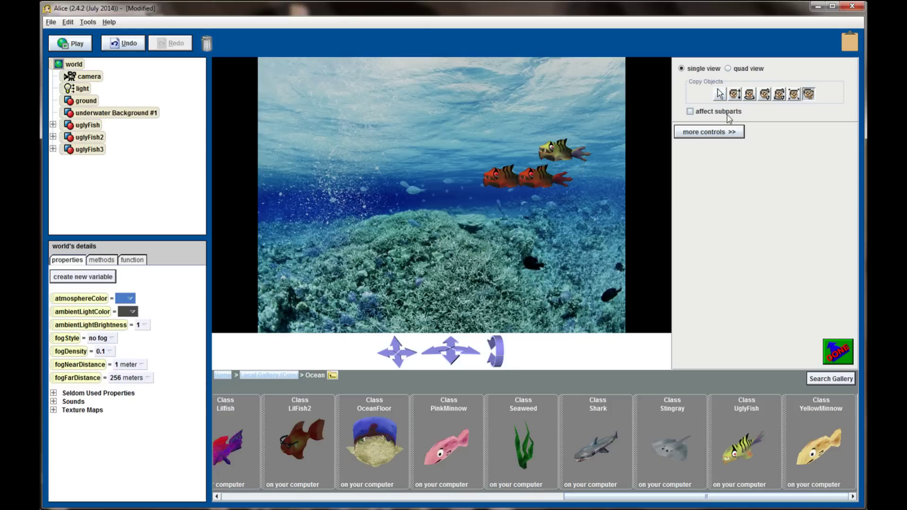
{"action": "left_click", "coordinate": [736, 96]}
{"action": "left_click_drag", "start_coordinate": [495, 160], "coordinate": [536, 177]}
{"action": "left_click", "coordinate": [794, 94]}
Step: Select uglyFish3 and change its color to yellow
{"action": "left_click", "coordinate": [750, 94]}
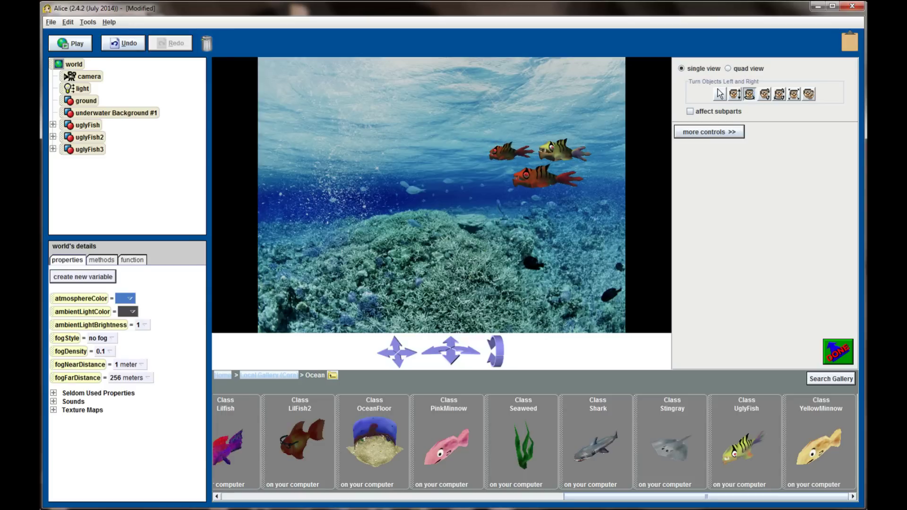
{"action": "left_click", "coordinate": [513, 157]}
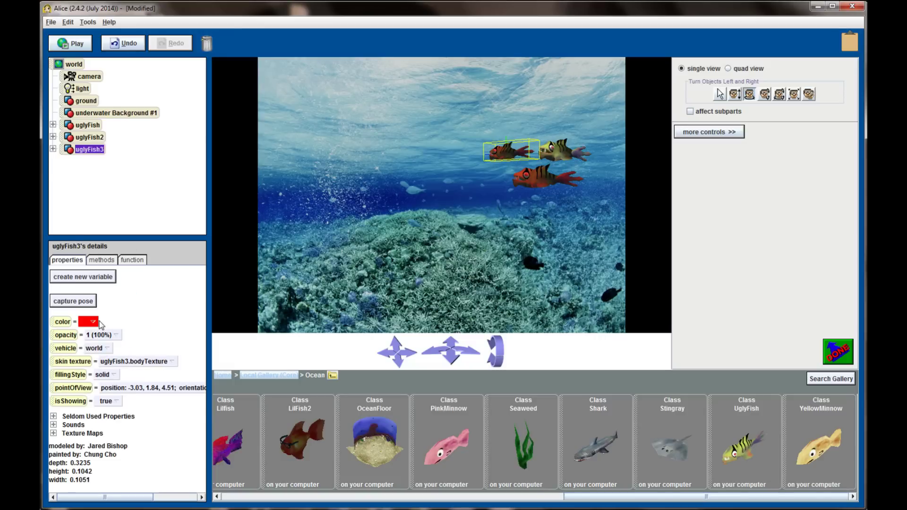
{"action": "left_click", "coordinate": [94, 322]}
{"action": "left_click", "coordinate": [124, 394]}
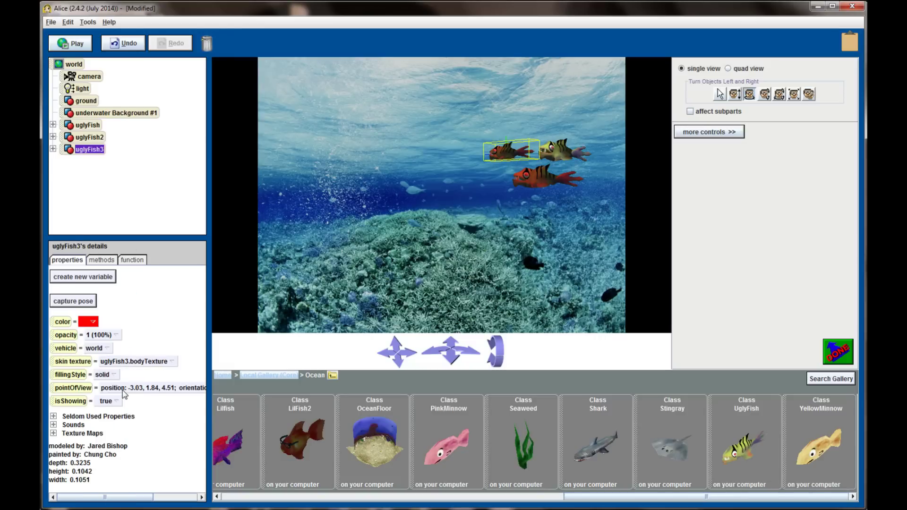
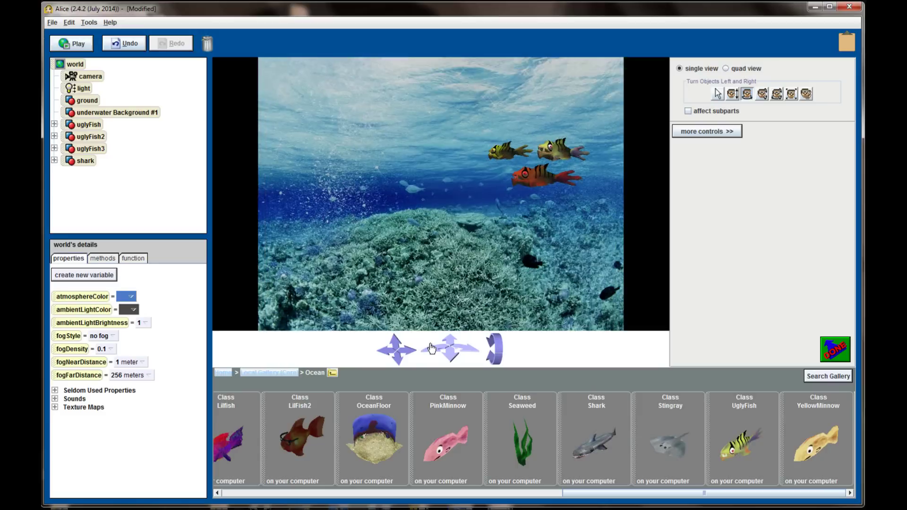
Step: Set the underwater background's isShowing property to false to reveal the shark behind it
{"action": "left_click", "coordinate": [503, 228]}
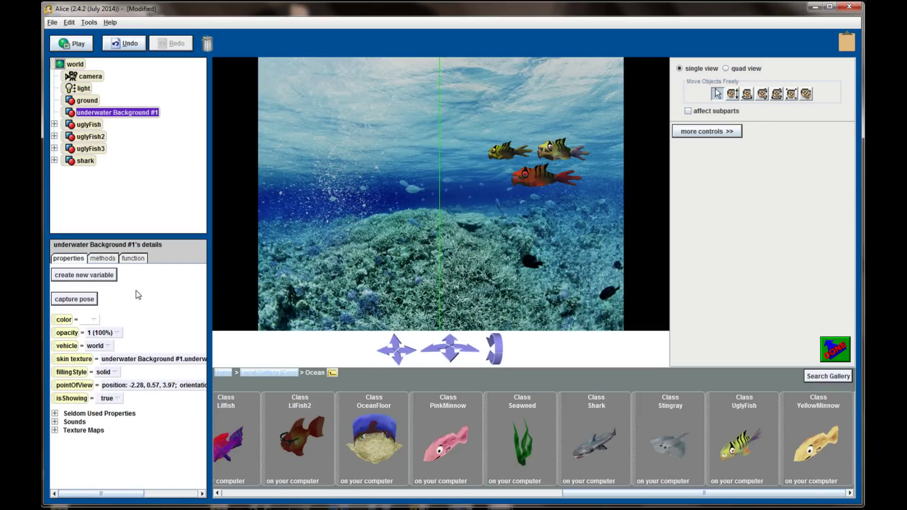
{"action": "left_click", "coordinate": [106, 399]}
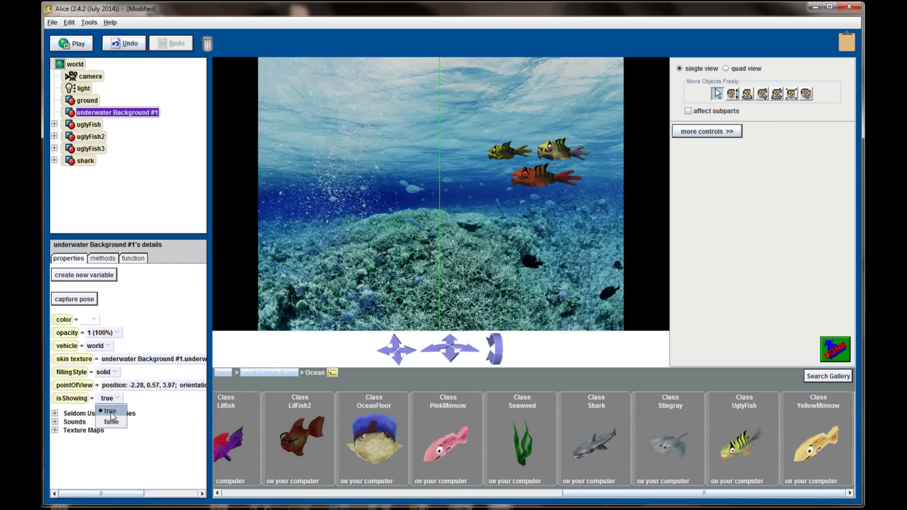
{"action": "left_click", "coordinate": [108, 420]}
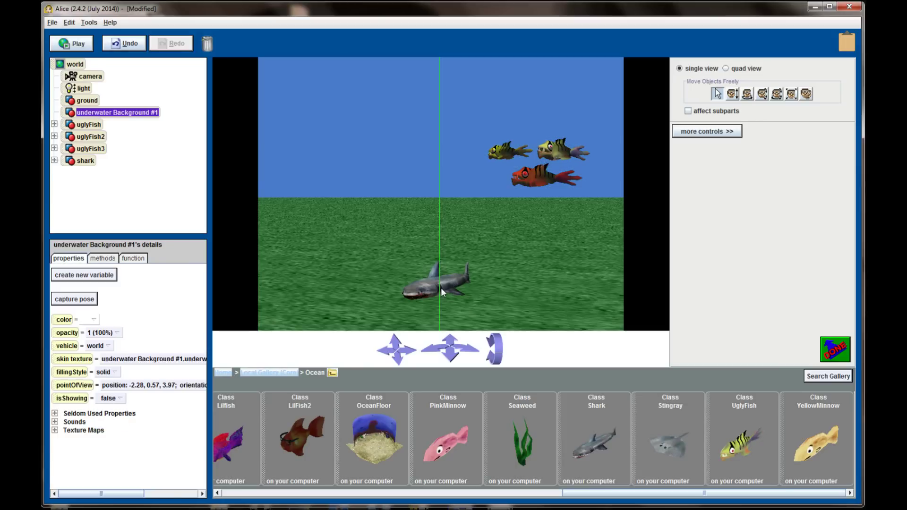
Step: Raise the shark to a height of about 1.81 and bring it close to the camera, to about -2.84, 1.81, 4.32
{"action": "left_click", "coordinate": [441, 288]}
{"action": "left_click", "coordinate": [732, 94]}
{"action": "left_click_drag", "start_coordinate": [455, 285], "coordinate": [455, 180]}
{"action": "left_click", "coordinate": [718, 93]}
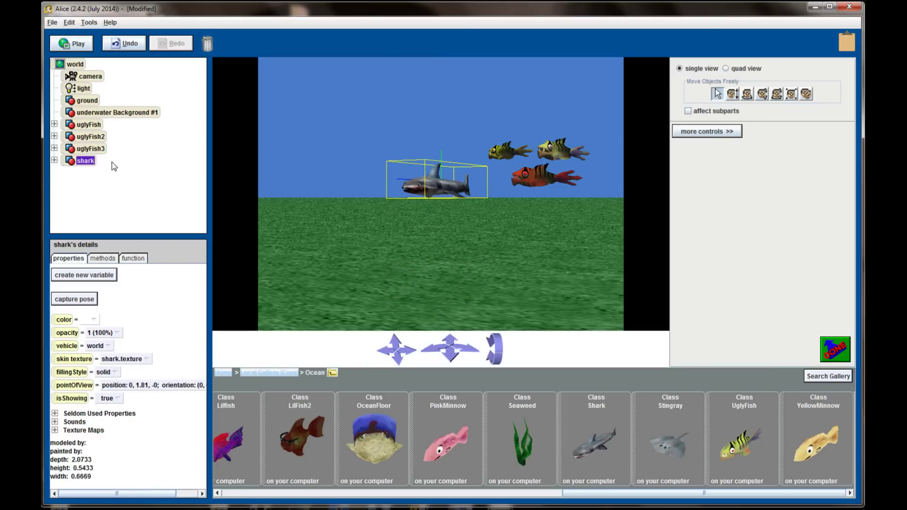
{"action": "left_click_drag", "start_coordinate": [452, 189], "coordinate": [407, 162]}
{"action": "left_click", "coordinate": [747, 94]}
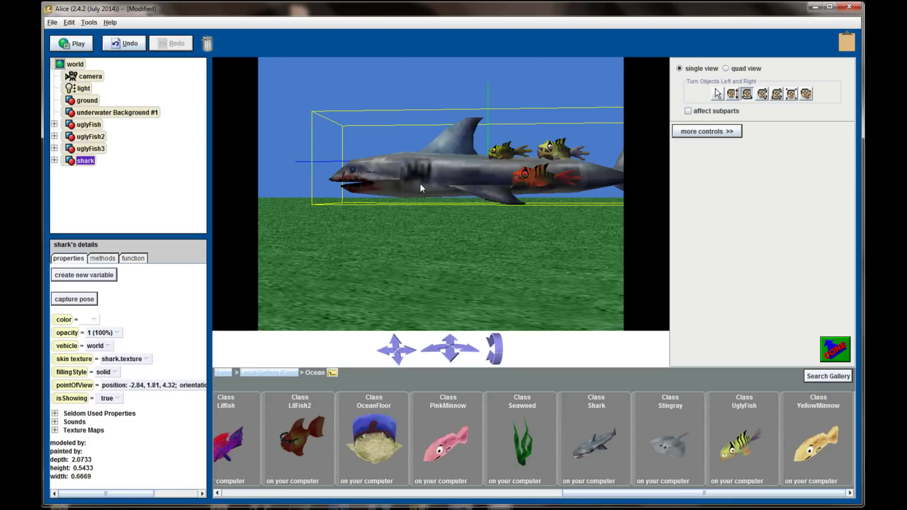
Step: Show the underwater background behind the shark and fish by setting its isShowing property to true
{"action": "left_click", "coordinate": [118, 400]}
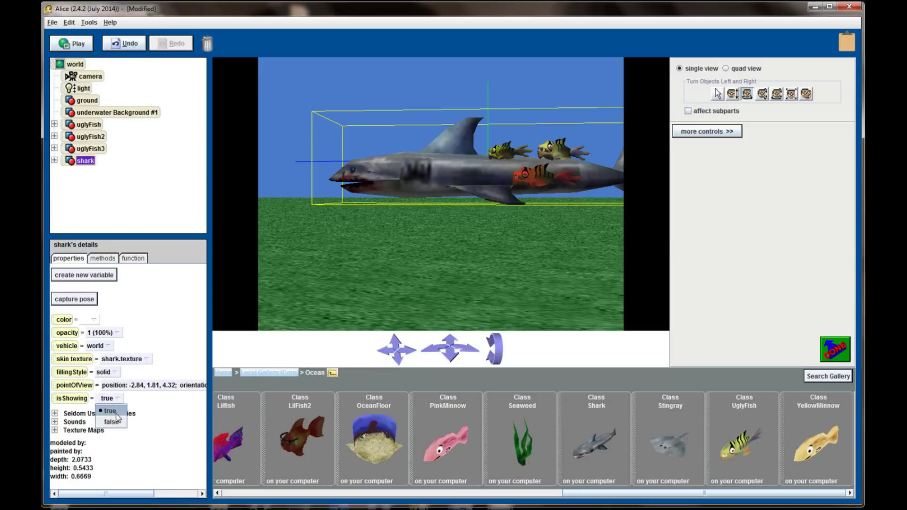
{"action": "left_click", "coordinate": [116, 419]}
{"action": "left_click", "coordinate": [112, 113]}
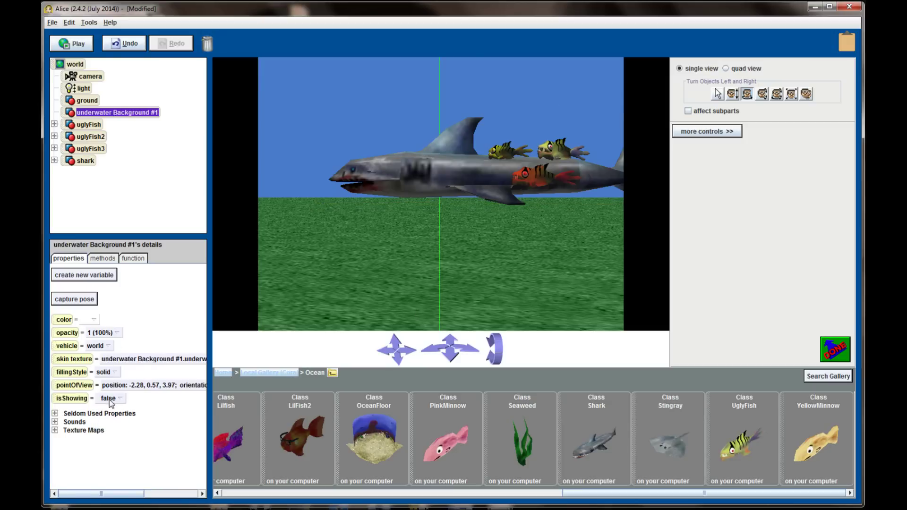
{"action": "left_click", "coordinate": [111, 412]}
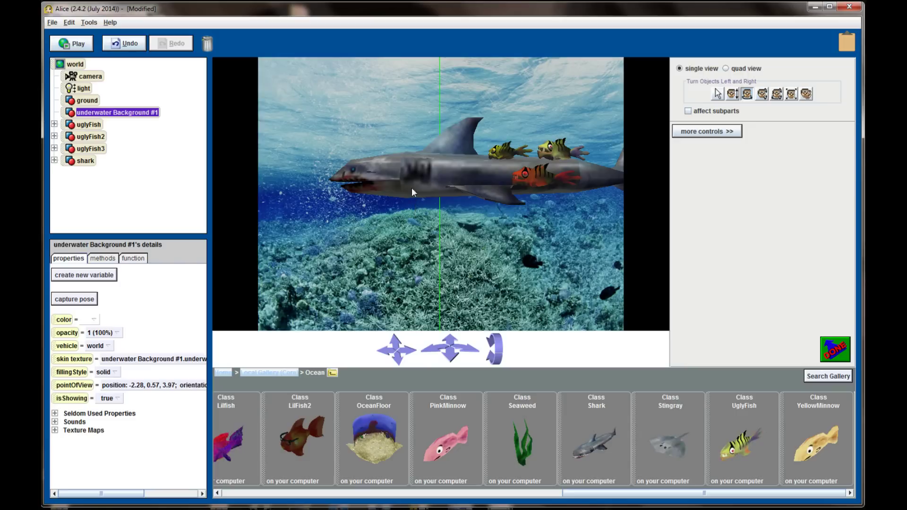
Step: Lower the shark to a height of about 1.28, beneath the fish, and turn it to face right
{"action": "left_click", "coordinate": [412, 188]}
{"action": "left_click", "coordinate": [732, 94]}
{"action": "left_click_drag", "start_coordinate": [528, 156], "coordinate": [609, 246]}
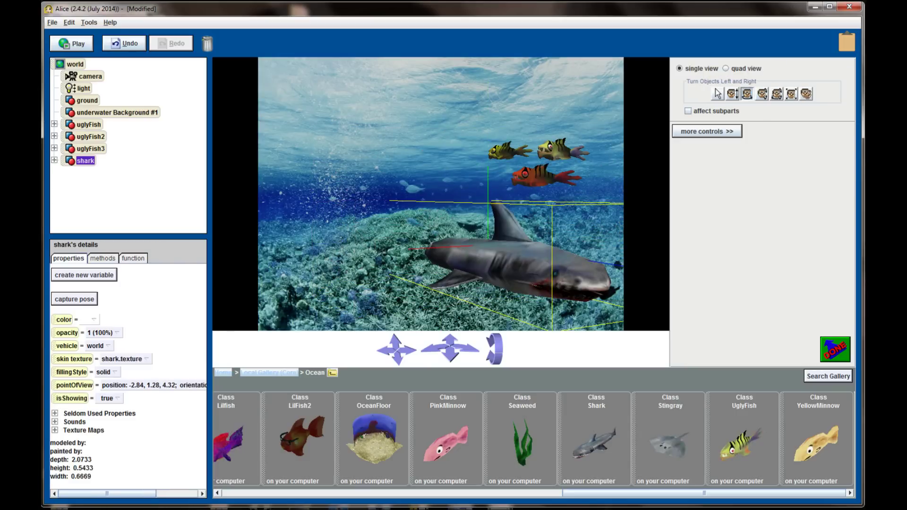
Step: Move the shark left over the reef, resize it, and adjust its final position
{"action": "left_click", "coordinate": [718, 93]}
{"action": "left_click_drag", "start_coordinate": [557, 274], "coordinate": [419, 267]}
{"action": "left_click", "coordinate": [792, 93]}
{"action": "left_click", "coordinate": [717, 94]}
{"action": "mouse_move", "coordinate": [360, 252]}
{"action": "left_mouse_down"}
{"action": "mouse_move", "coordinate": [342, 261]}
{"action": "mouse_move", "coordinate": [360, 258]}
{"action": "left_mouse_up"}
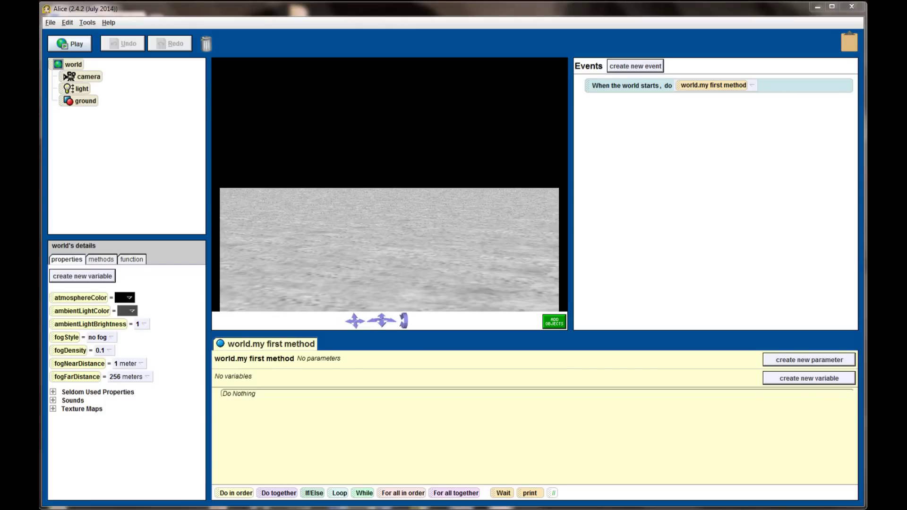
Step: Create a new world from the template with a black sky and grey ground
{"action": "left_click", "coordinate": [50, 23]}
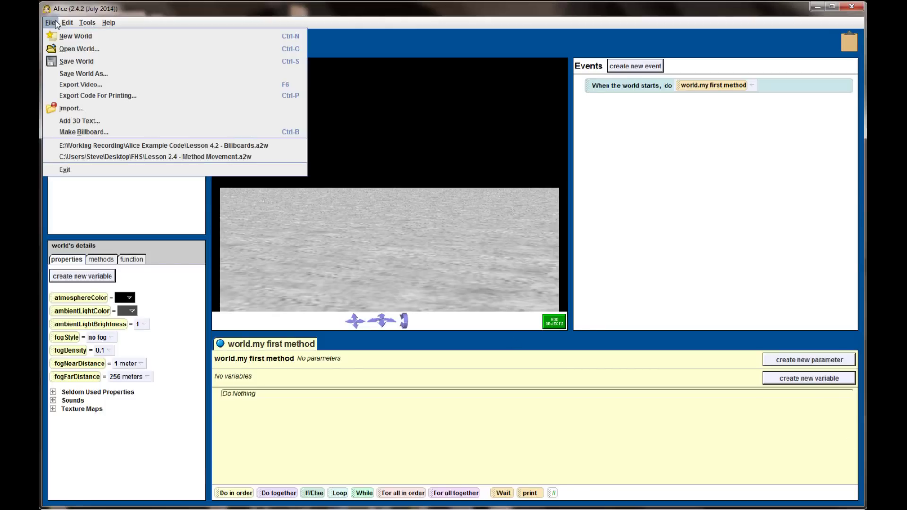
{"action": "left_click", "coordinate": [50, 23]}
{"action": "left_click", "coordinate": [51, 23]}
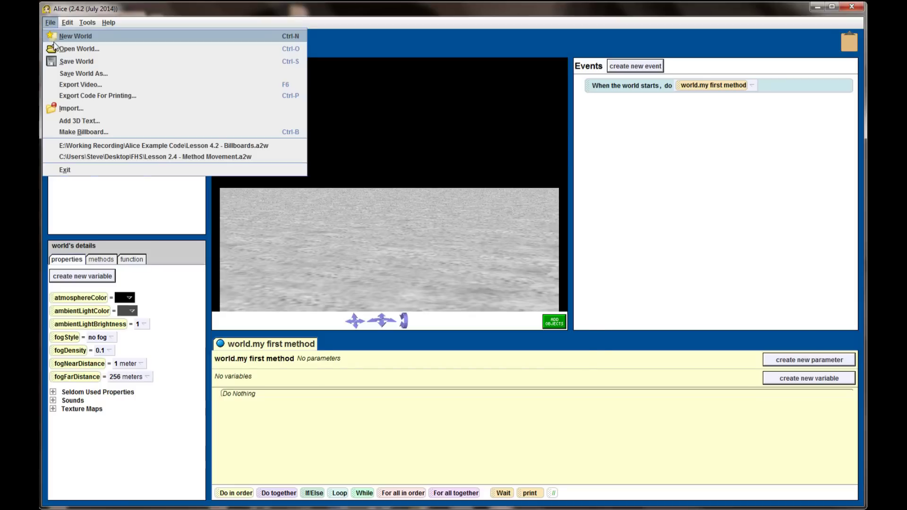
{"action": "left_click", "coordinate": [70, 36]}
{"action": "left_click", "coordinate": [561, 347]}
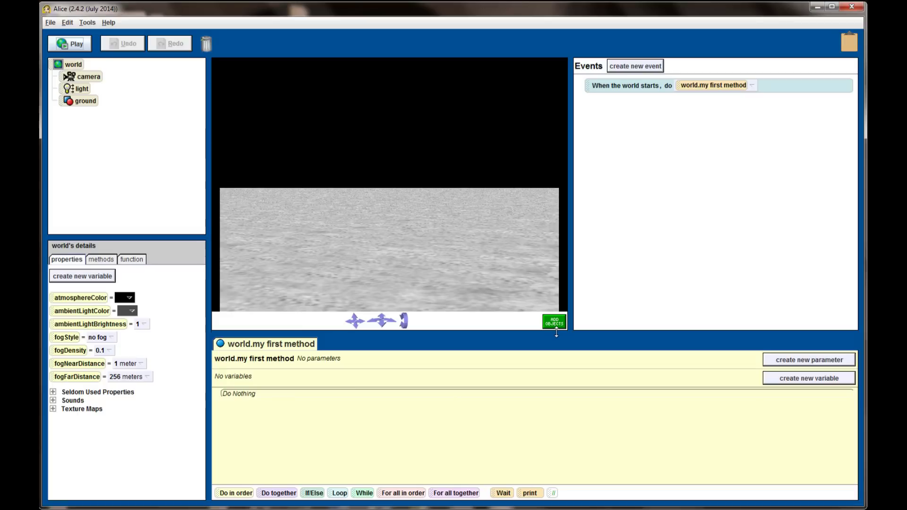
Step: Open the scene editor, place Earth from the Planets gallery in the upper left sky, and add a Moon to the world
{"action": "left_click", "coordinate": [556, 325]}
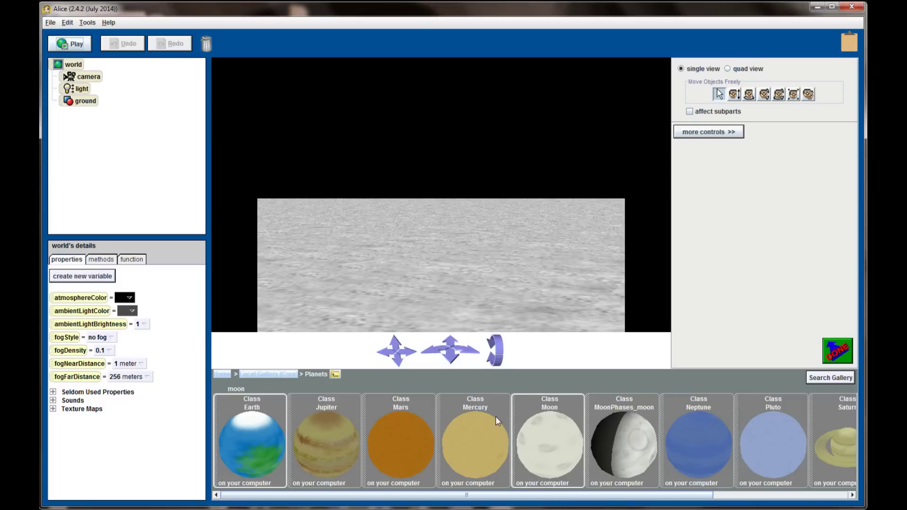
{"action": "left_click_drag", "start_coordinate": [272, 441], "coordinate": [308, 113]}
{"action": "left_click", "coordinate": [794, 94]}
{"action": "left_click_drag", "start_coordinate": [549, 444], "coordinate": [387, 267]}
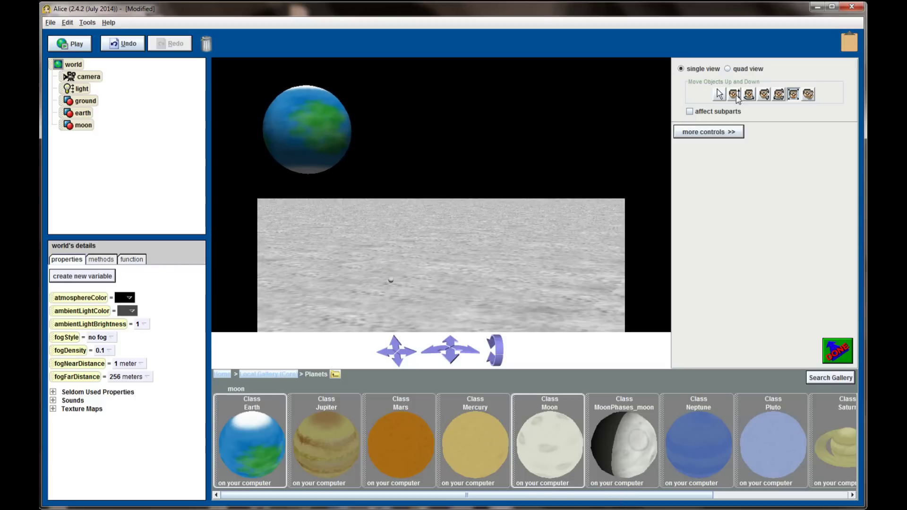
Step: Raise the Moon into the sky just right of Earth and enlarge it slightly
{"action": "left_click", "coordinate": [392, 280]}
{"action": "left_click_drag", "start_coordinate": [392, 280], "coordinate": [443, 114]}
{"action": "left_click", "coordinate": [794, 94]}
{"action": "left_click_drag", "start_coordinate": [545, 495], "coordinate": [679, 495]}
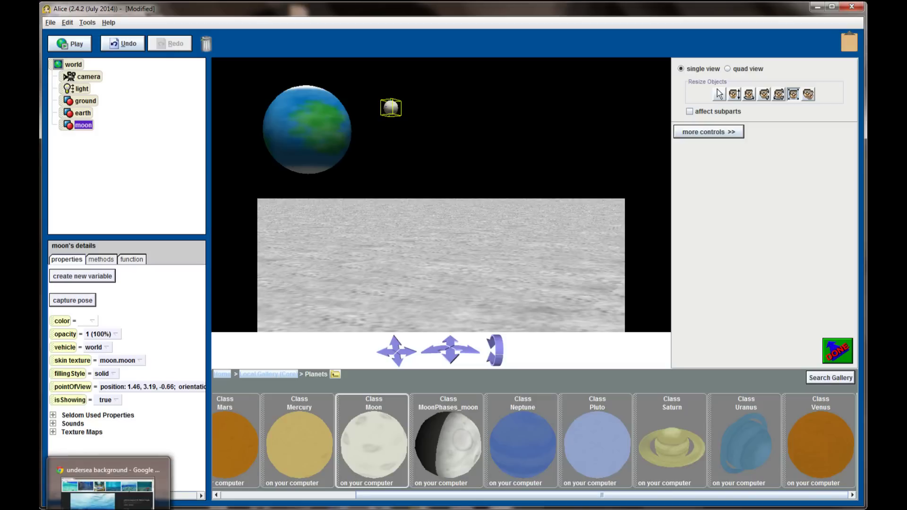
Step: Switch to Chrome and run a Google image search for "stars background"
{"action": "left_click", "coordinate": [108, 479]}
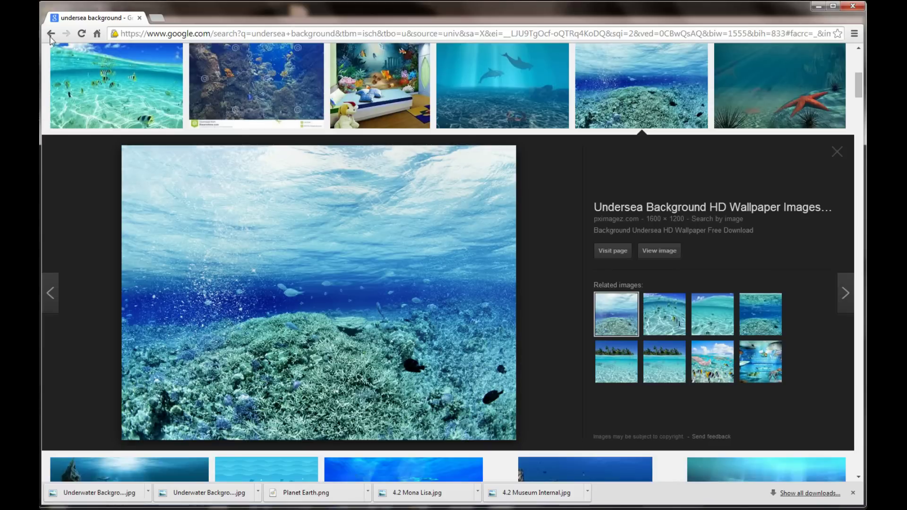
{"action": "key", "text": "alt+Home"}
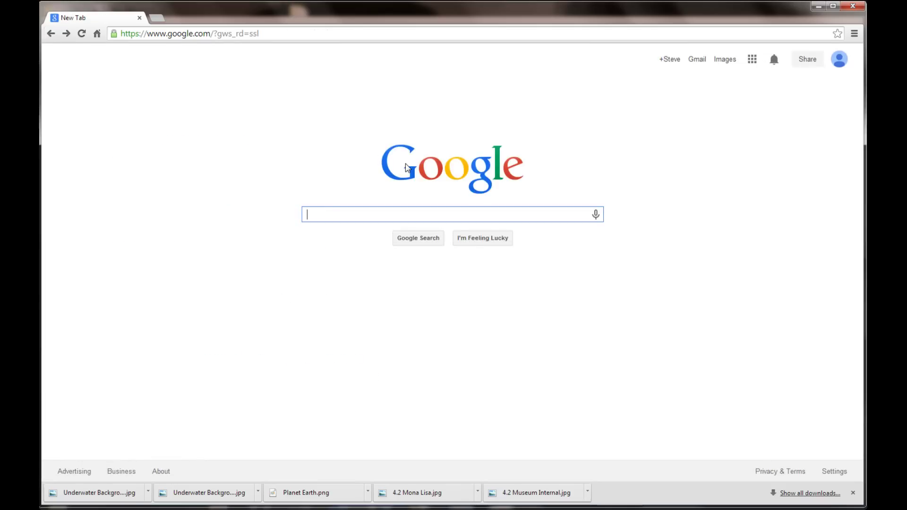
{"action": "type", "text": "stars background"}
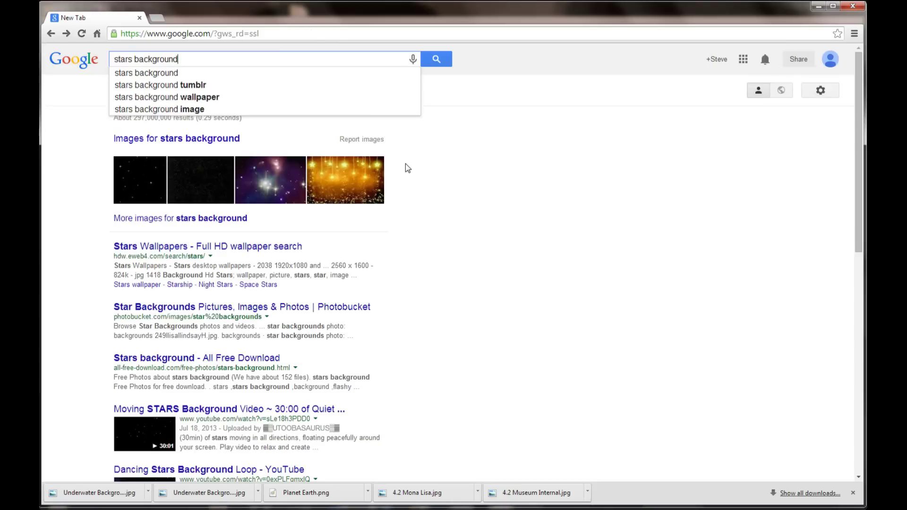
{"action": "key", "text": "Return"}
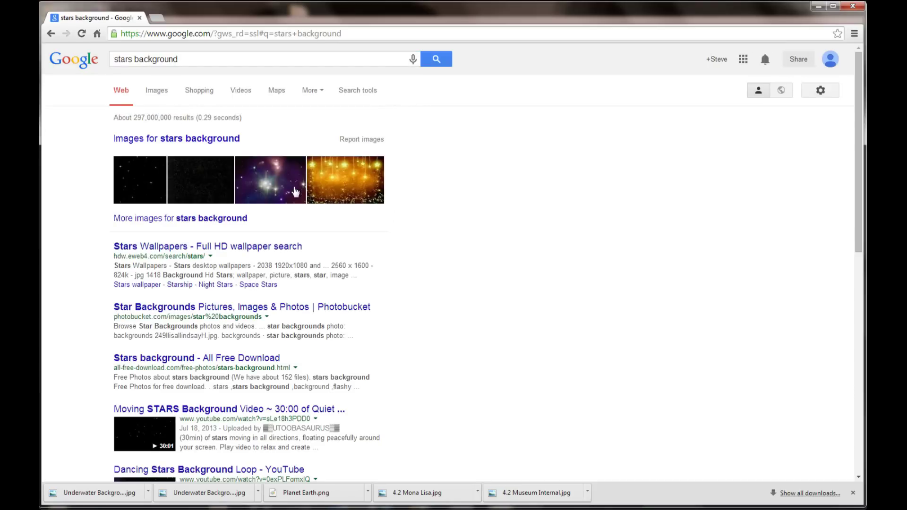
{"action": "left_click", "coordinate": [157, 142]}
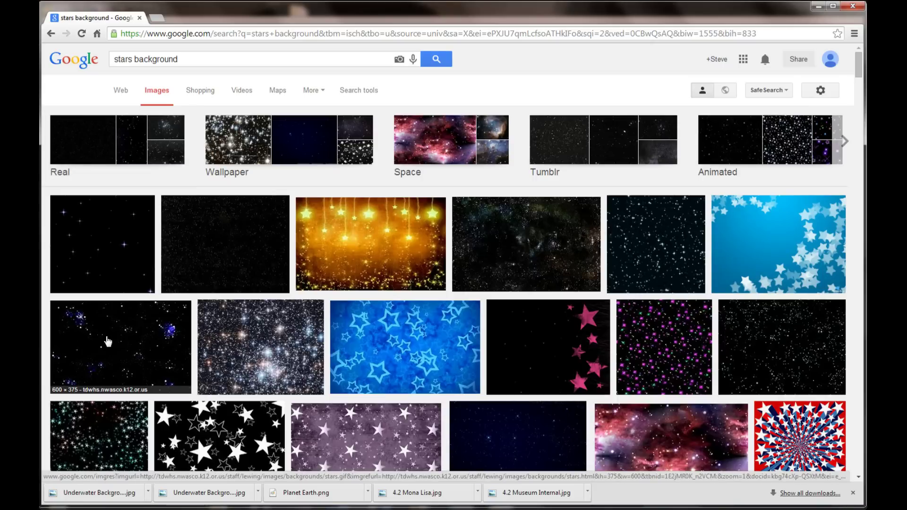
Step: Save the simple-stars-background image as "Stars Background" in the Alice 2.4 folder
{"action": "left_click", "coordinate": [263, 267]}
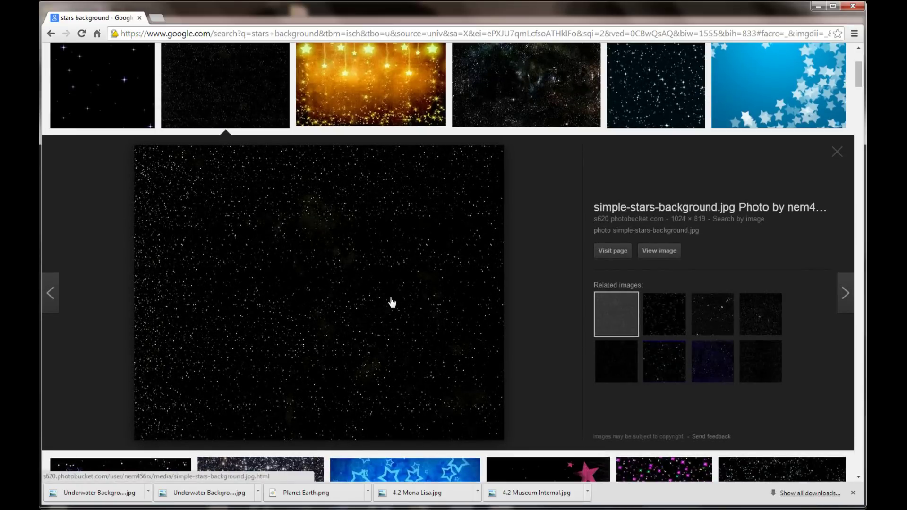
{"action": "right_click", "coordinate": [375, 303]}
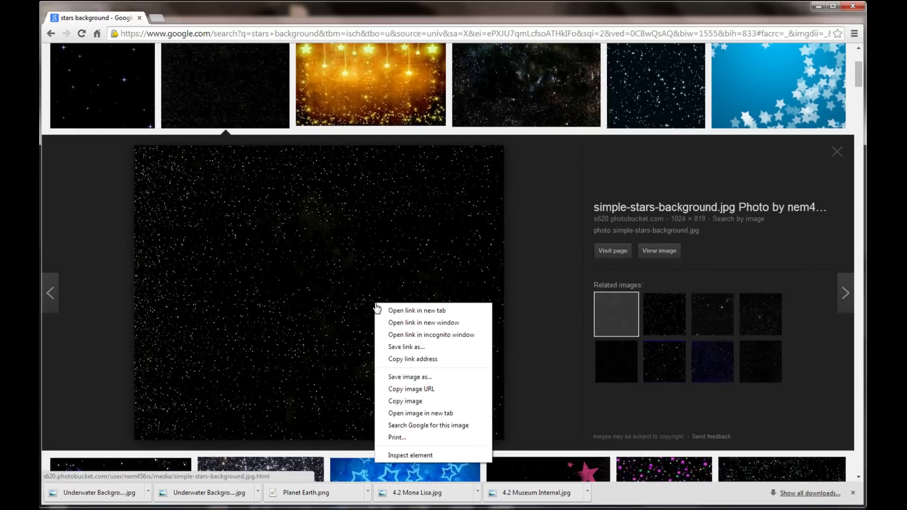
{"action": "left_click", "coordinate": [434, 376]}
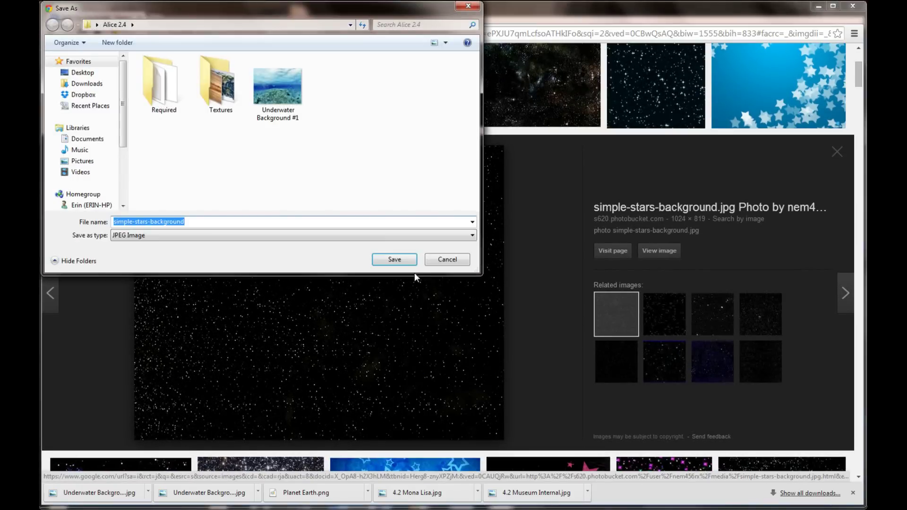
{"action": "type", "text": "Start"}
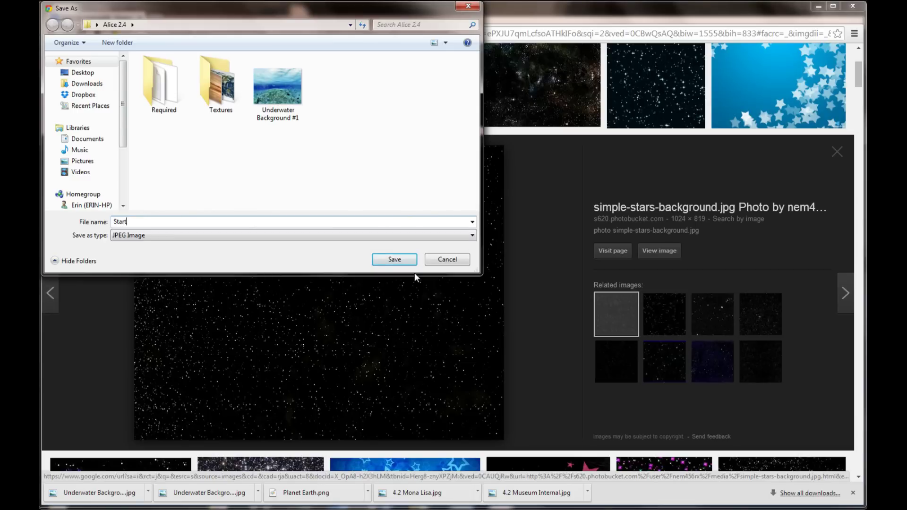
{"action": "type", "text": " Background"}
{"action": "left_click", "coordinate": [405, 259]}
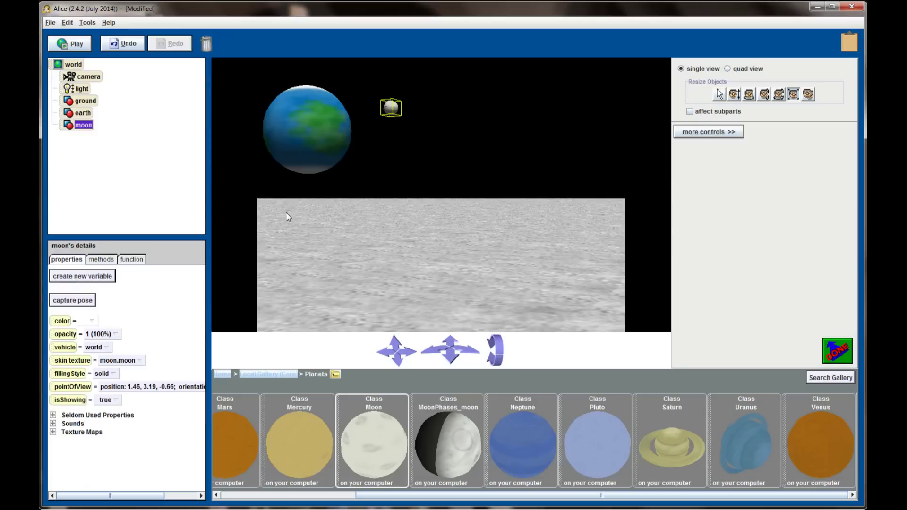
Step: Switch to Alice and make a billboard from Stars Background.jpg in the Alice 2.4 folder
{"action": "left_click", "coordinate": [50, 22]}
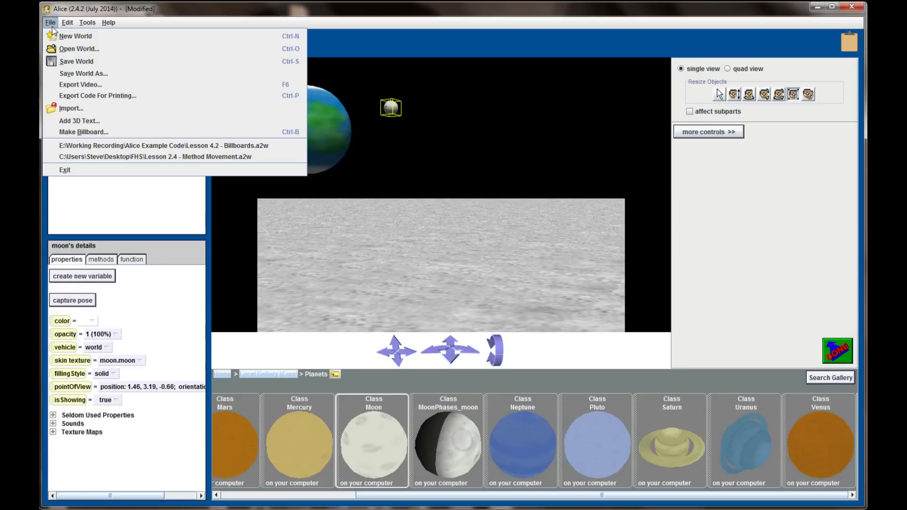
{"action": "left_click", "coordinate": [128, 131]}
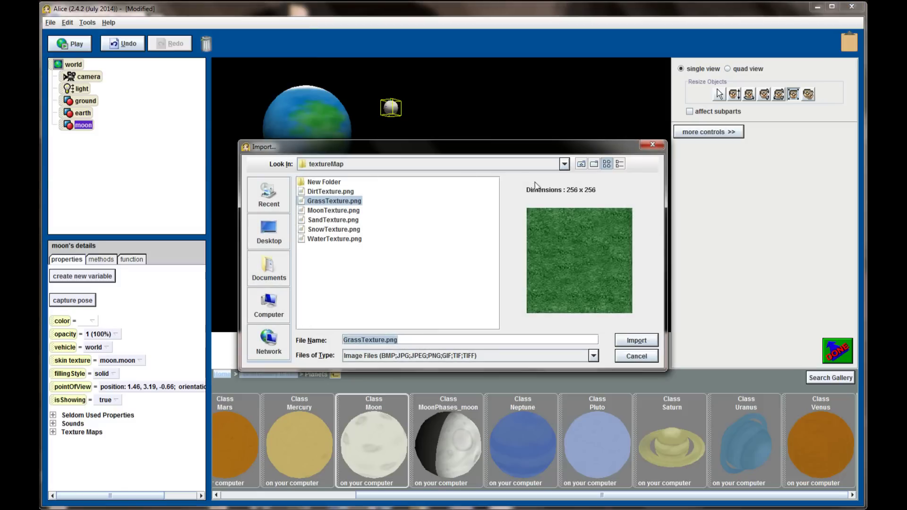
{"action": "left_click", "coordinate": [581, 164]}
{"action": "left_click", "coordinate": [582, 163]}
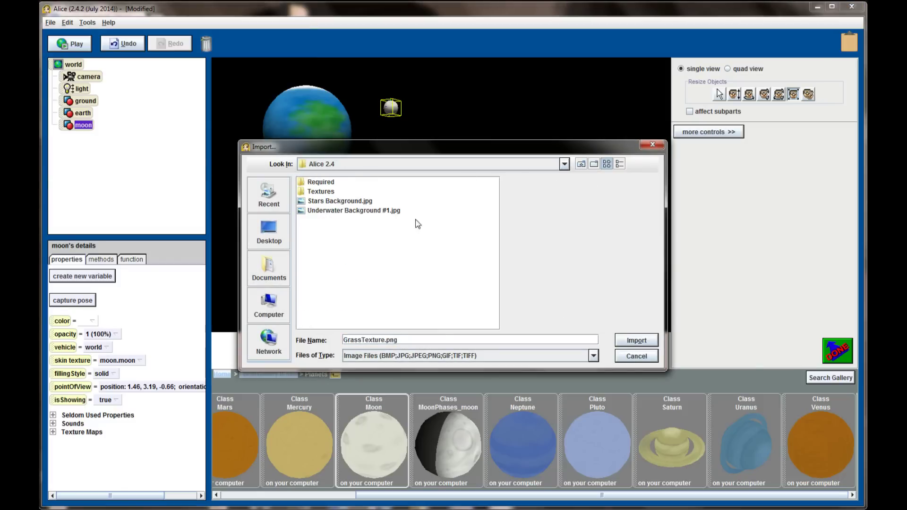
{"action": "left_click", "coordinate": [354, 202]}
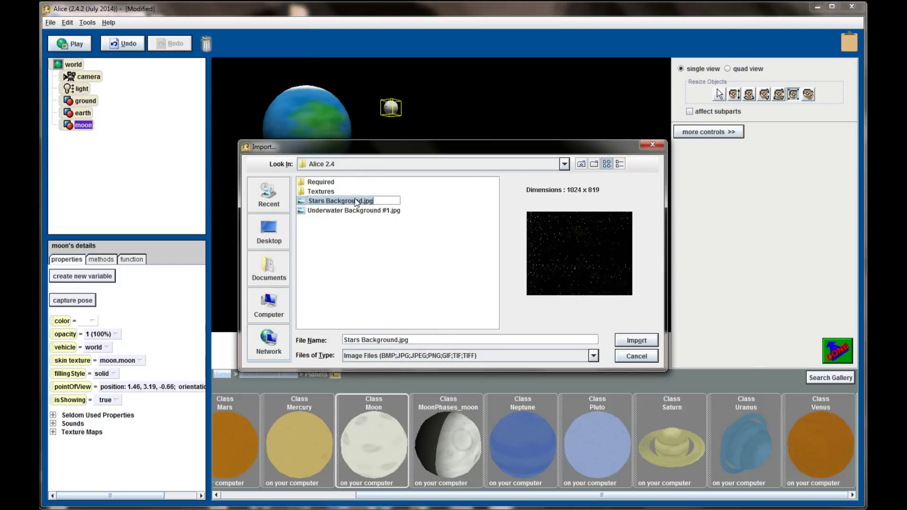
{"action": "left_click", "coordinate": [645, 341]}
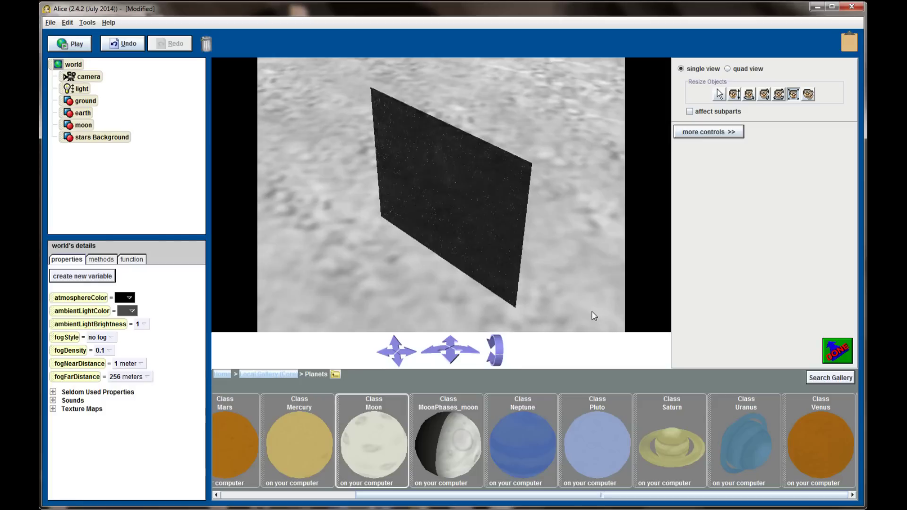
Step: Move the stars billboard back behind Earth and the Moon, near the horizon at the middle of the scene
{"action": "left_click_drag", "start_coordinate": [444, 246], "coordinate": [725, 189]}
{"action": "left_click", "coordinate": [749, 94]}
{"action": "left_click_drag", "start_coordinate": [444, 227], "coordinate": [599, 176]}
{"action": "left_click", "coordinate": [719, 94]}
{"action": "left_click_drag", "start_coordinate": [467, 253], "coordinate": [459, 212]}
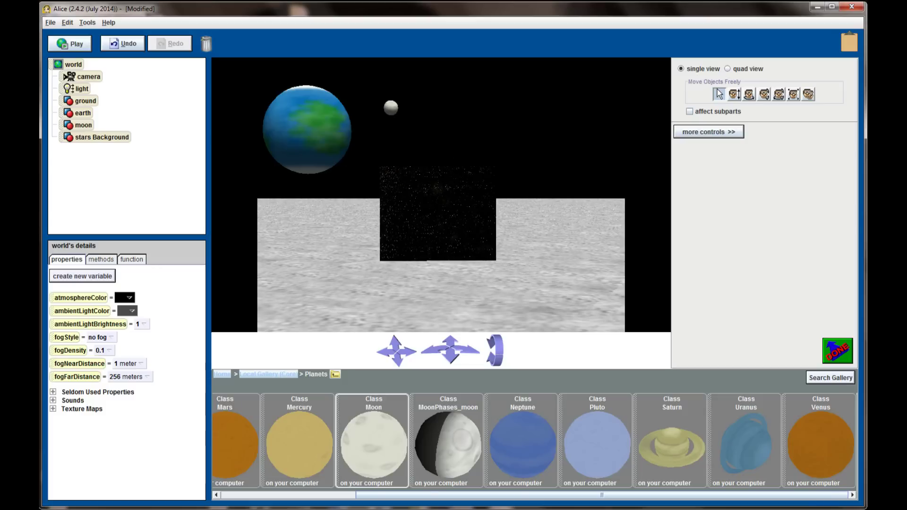
Step: Raise the stars billboard to the ground's horizon and enlarge it until it fills the sky behind the planets
{"action": "left_click", "coordinate": [734, 95]}
{"action": "left_click_drag", "start_coordinate": [472, 212], "coordinate": [437, 132]}
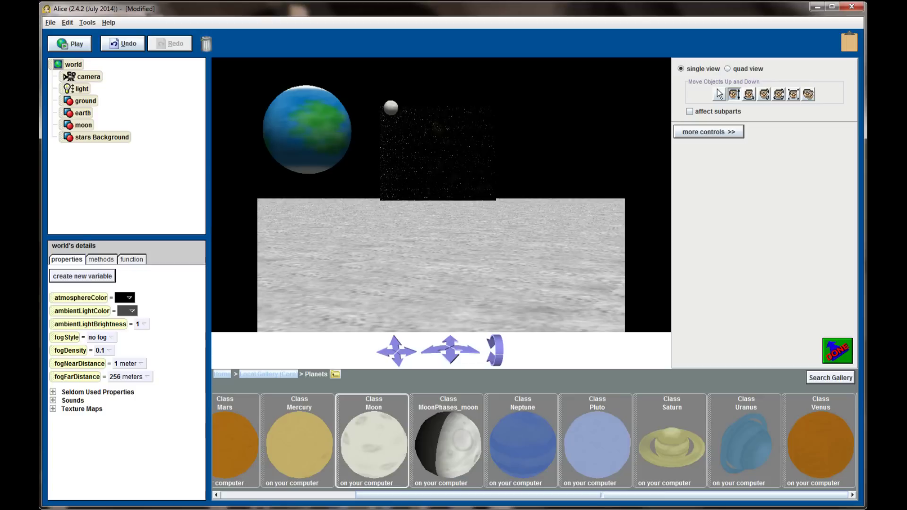
{"action": "left_click", "coordinate": [799, 96]}
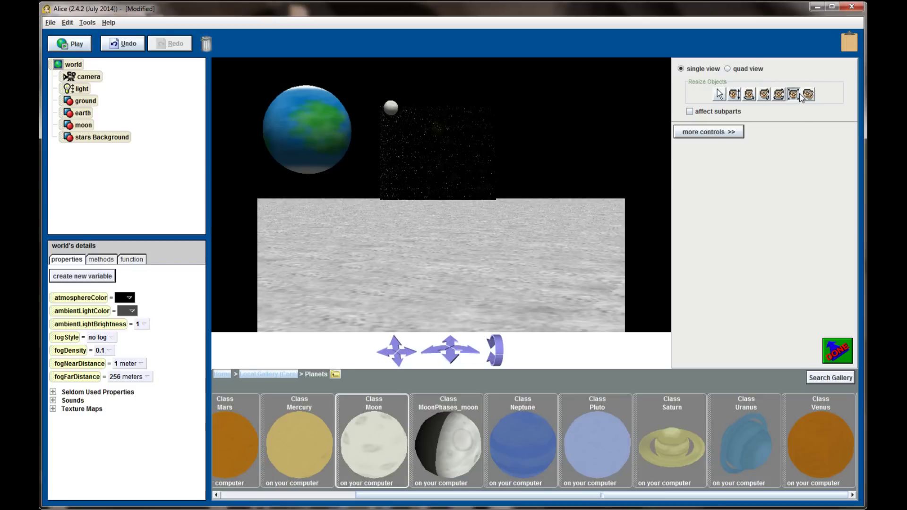
{"action": "left_click_drag", "start_coordinate": [461, 162], "coordinate": [415, 114]}
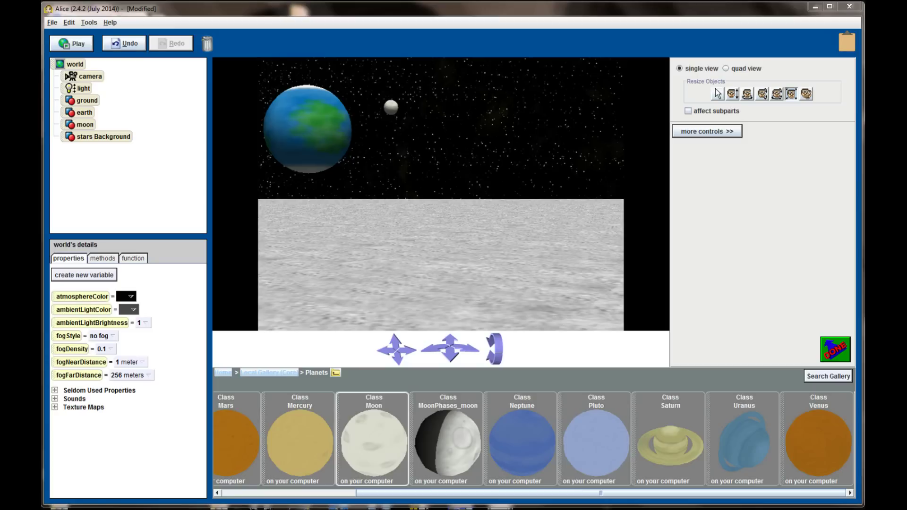
Step: Switch to Chrome and run a Google image search for "spaceship cockpit png"
{"action": "key", "text": "alt+Tab"}
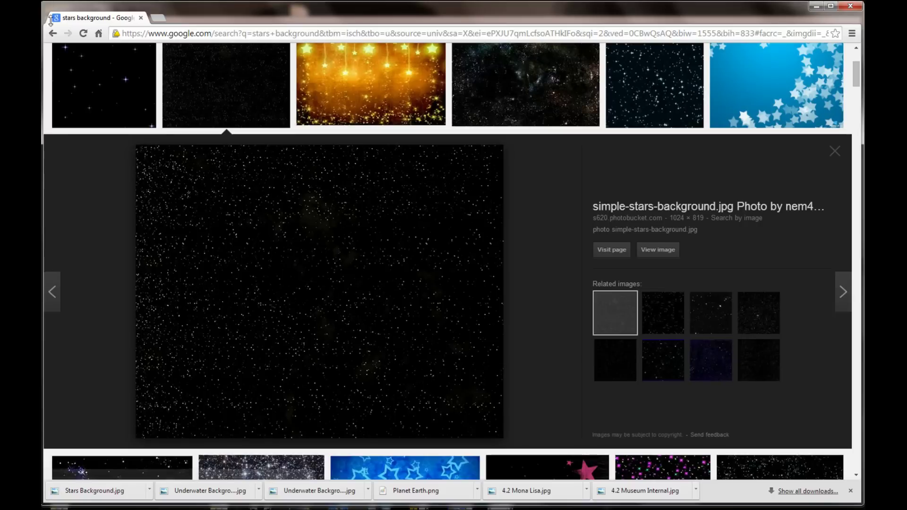
{"action": "left_click", "coordinate": [98, 33]}
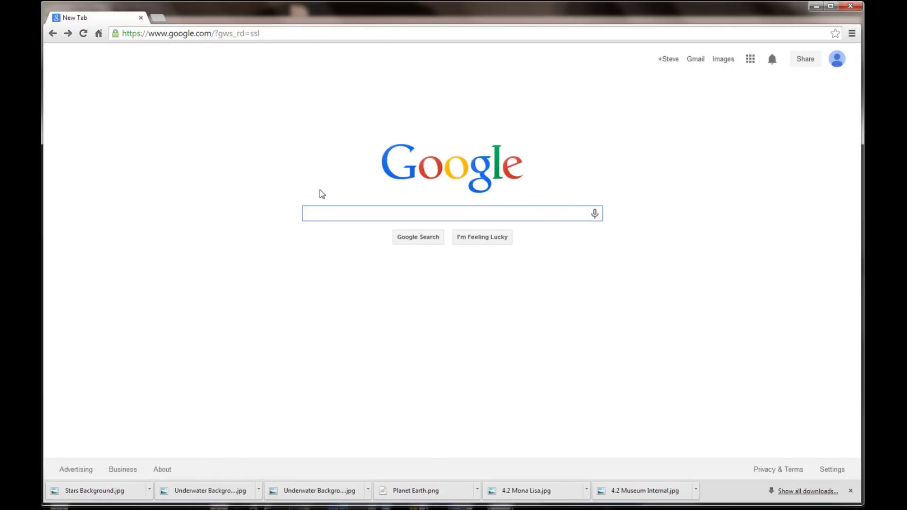
{"action": "type", "text": "spaceship cock"}
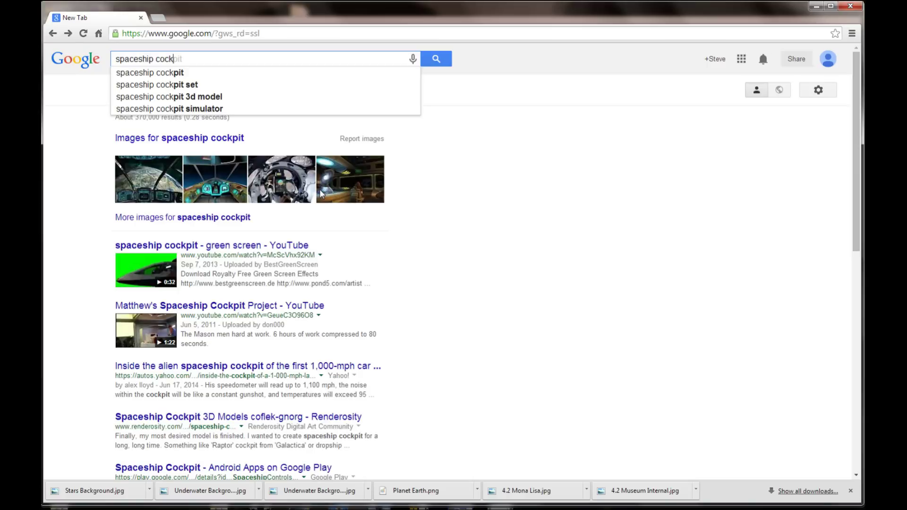
{"action": "type", "text": "pit"}
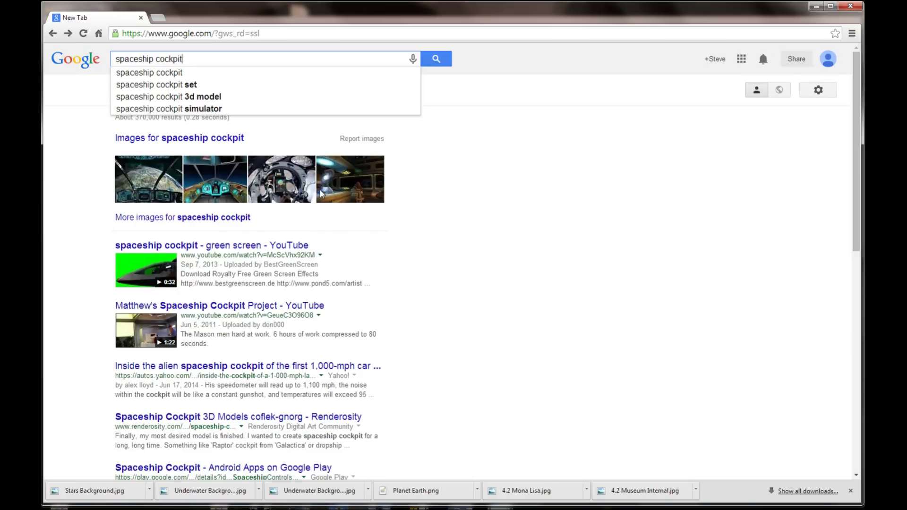
{"action": "type", "text": " png"}
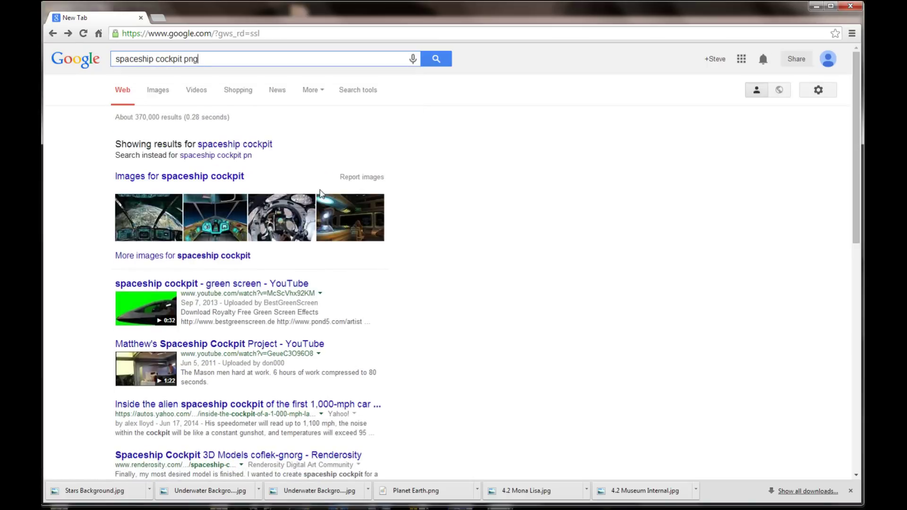
{"action": "key", "text": "Return"}
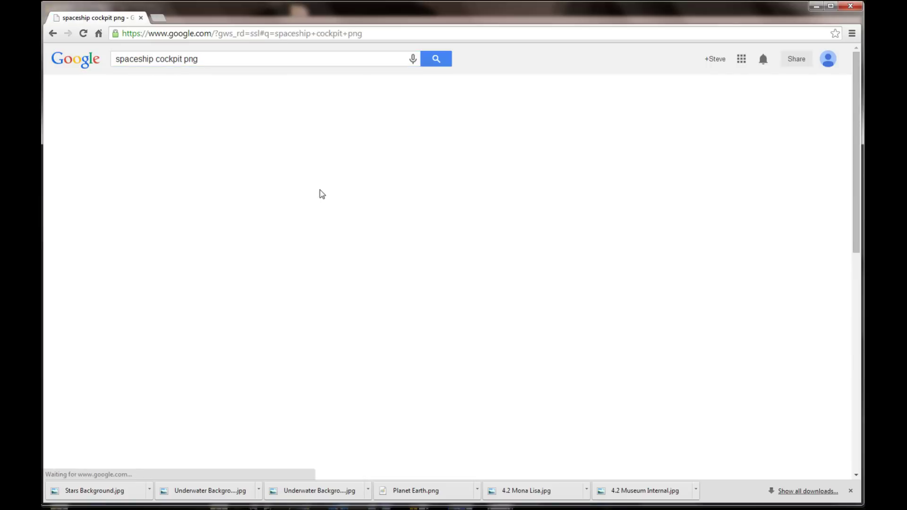
{"action": "left_click", "coordinate": [157, 90]}
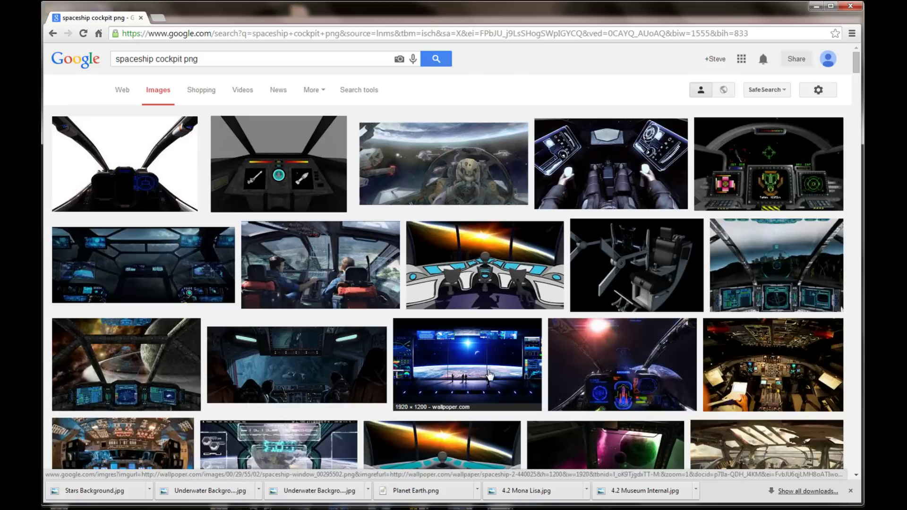
Step: Preview the Evochron Legends cockpit image and return to the full set of image results
{"action": "left_click", "coordinate": [168, 352]}
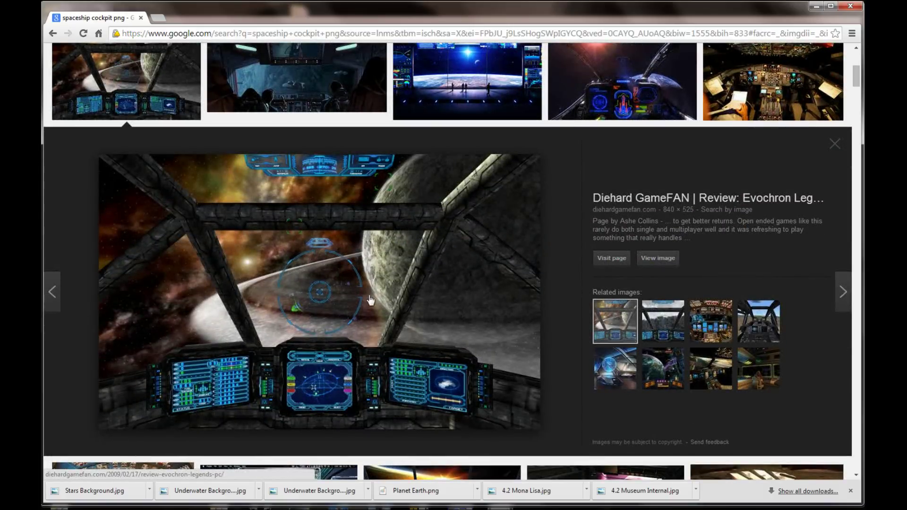
{"action": "left_click", "coordinate": [54, 36]}
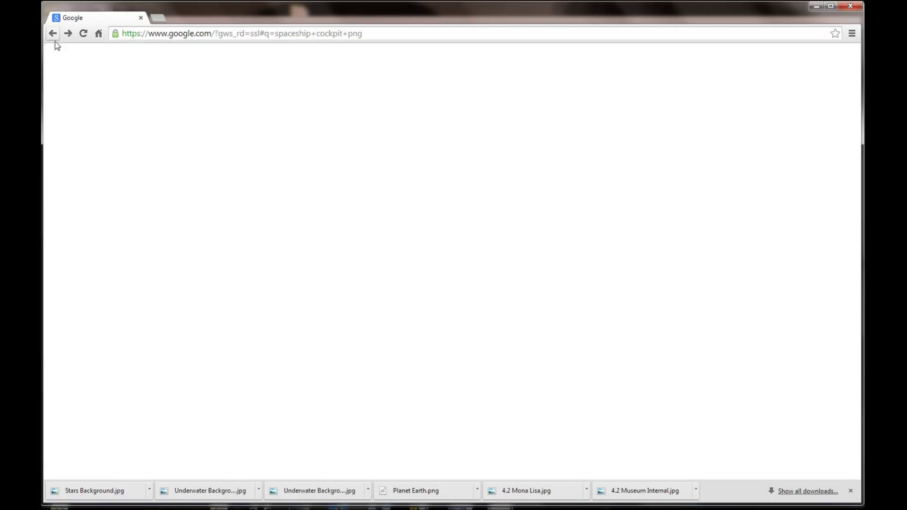
{"action": "left_click", "coordinate": [171, 142]}
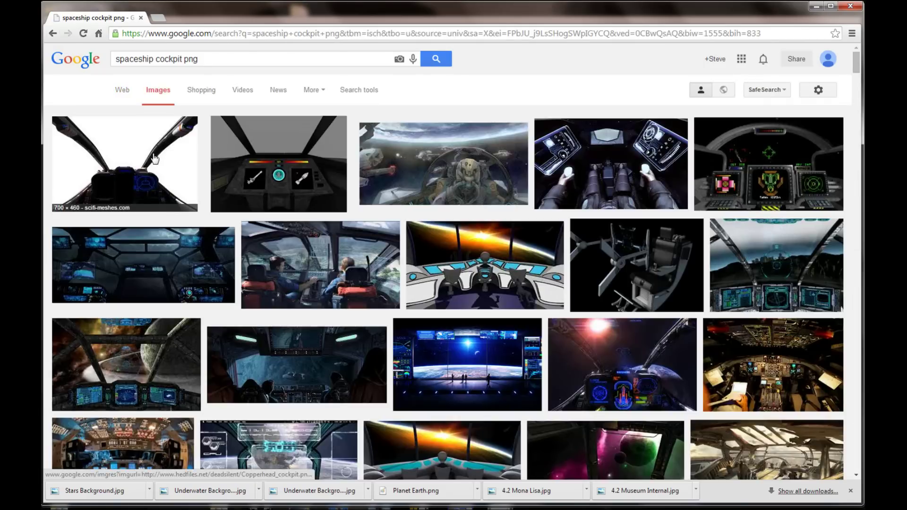
Step: Save the Copperhead cockpit image with the transparent window area as a PNG named "Cockping" in the Alice 2.4 folder
{"action": "left_click", "coordinate": [154, 159]}
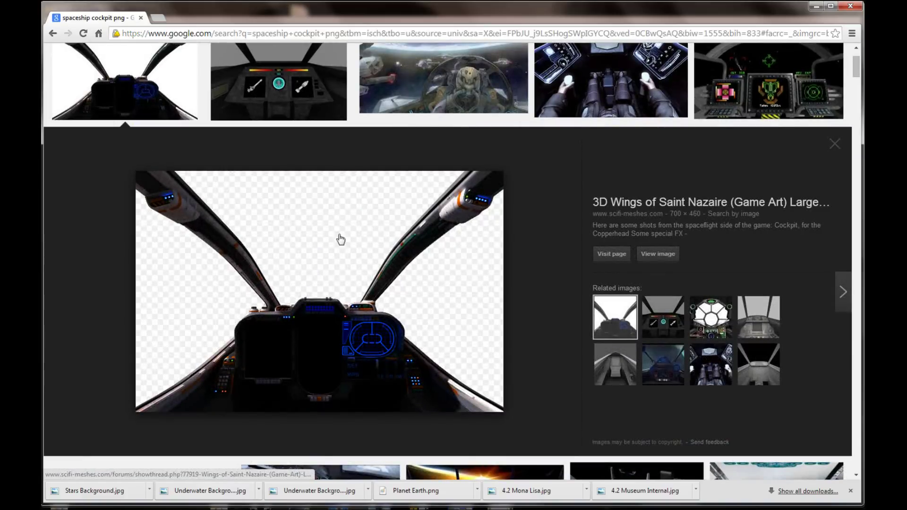
{"action": "right_click", "coordinate": [296, 310]}
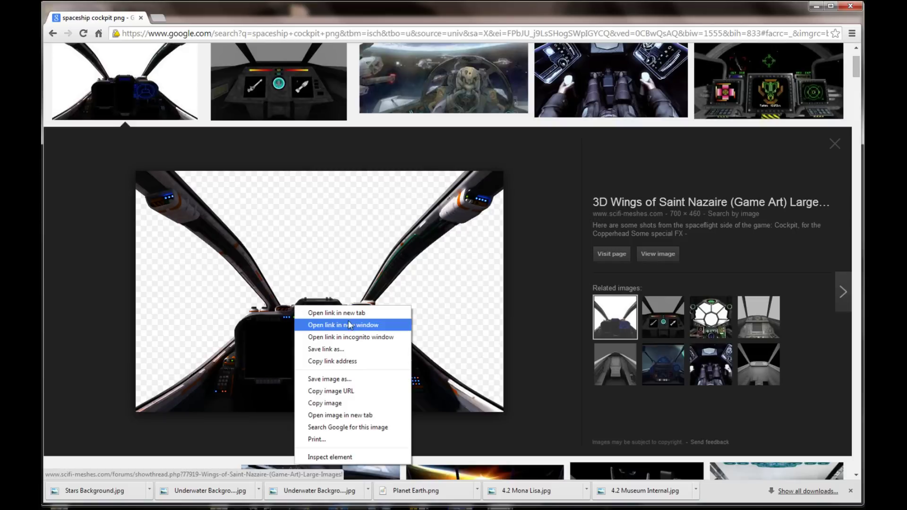
{"action": "left_click", "coordinate": [347, 379]}
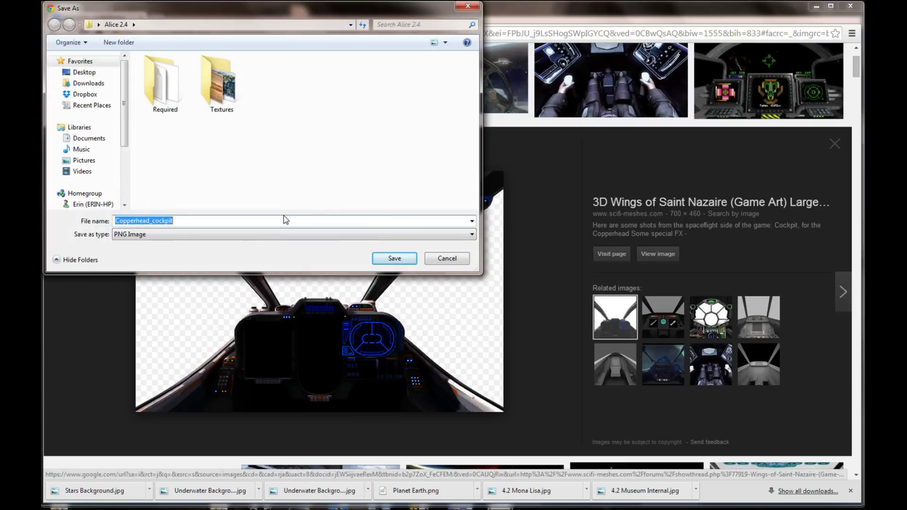
{"action": "type", "text": "Cockping"}
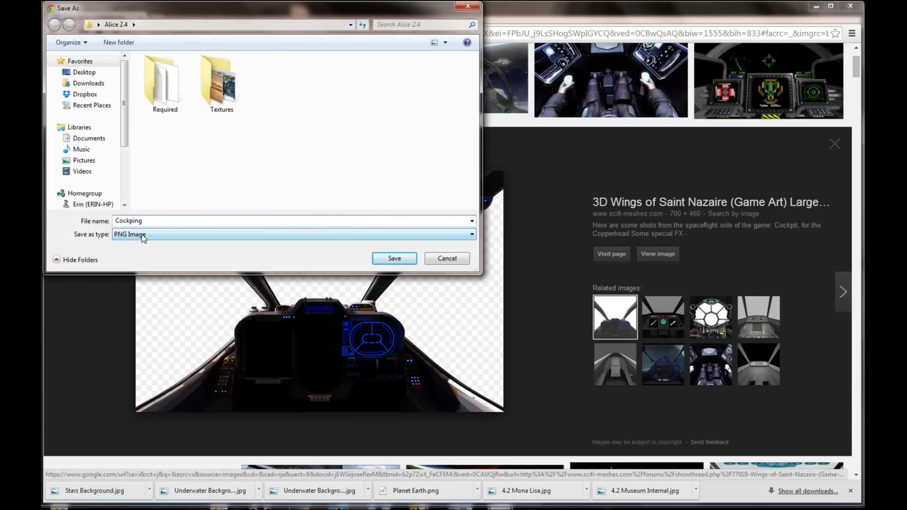
{"action": "left_click", "coordinate": [379, 258]}
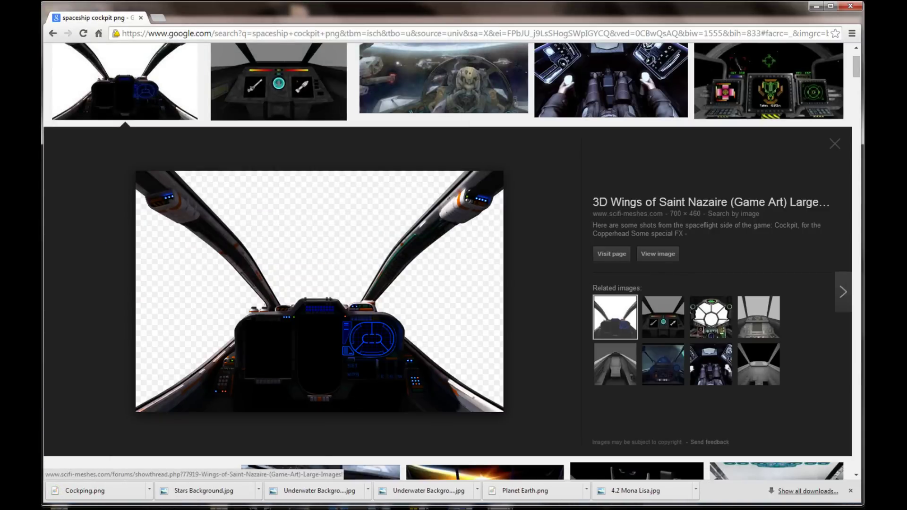
Step: Switch back to Alice and make a billboard from Cockping.png in the Alice 2.4 folder
{"action": "key", "text": "alt+Tab"}
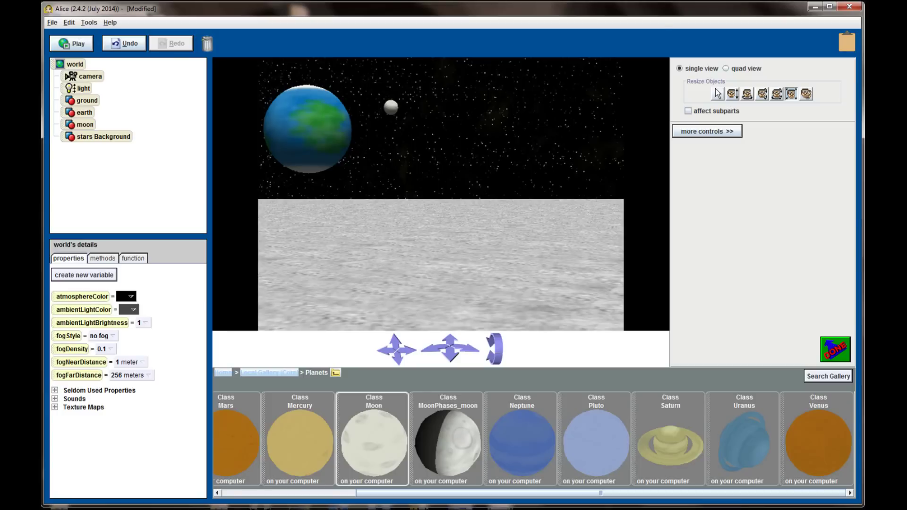
{"action": "left_click", "coordinate": [52, 22]}
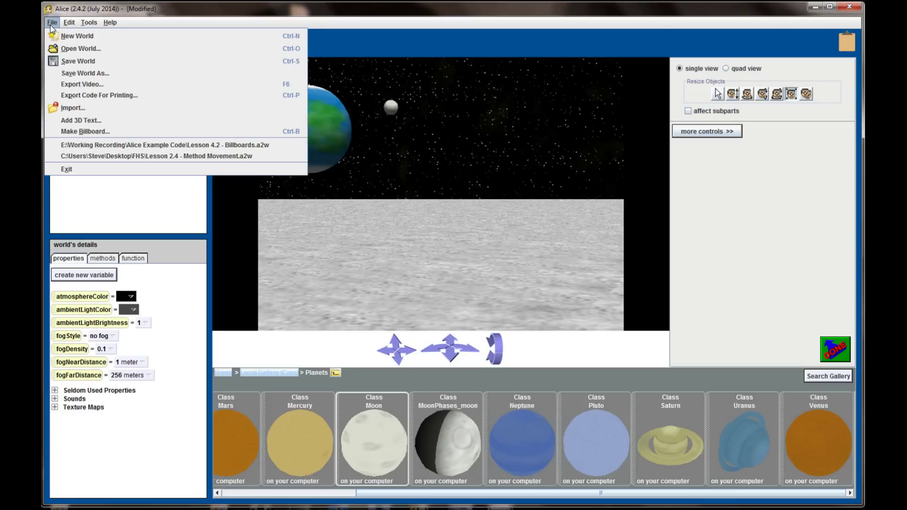
{"action": "left_click", "coordinate": [85, 132]}
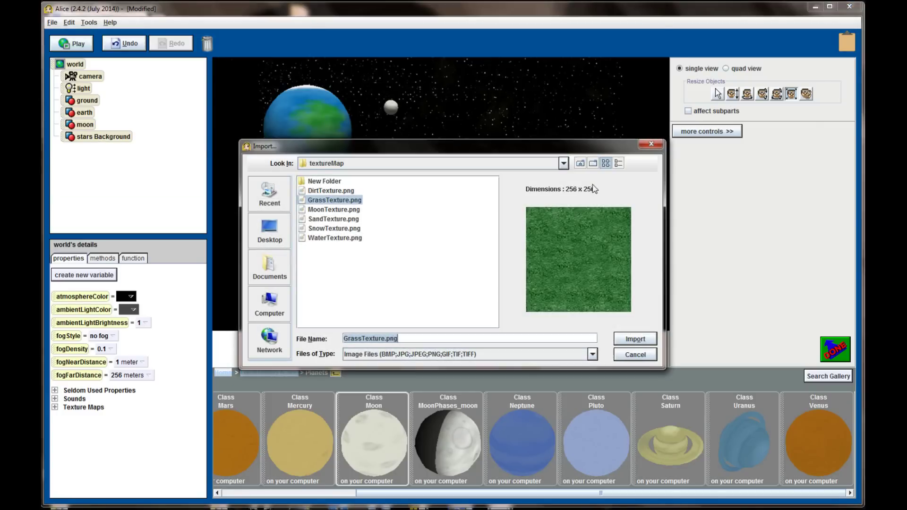
{"action": "left_click", "coordinate": [581, 163]}
{"action": "left_click", "coordinate": [581, 163]}
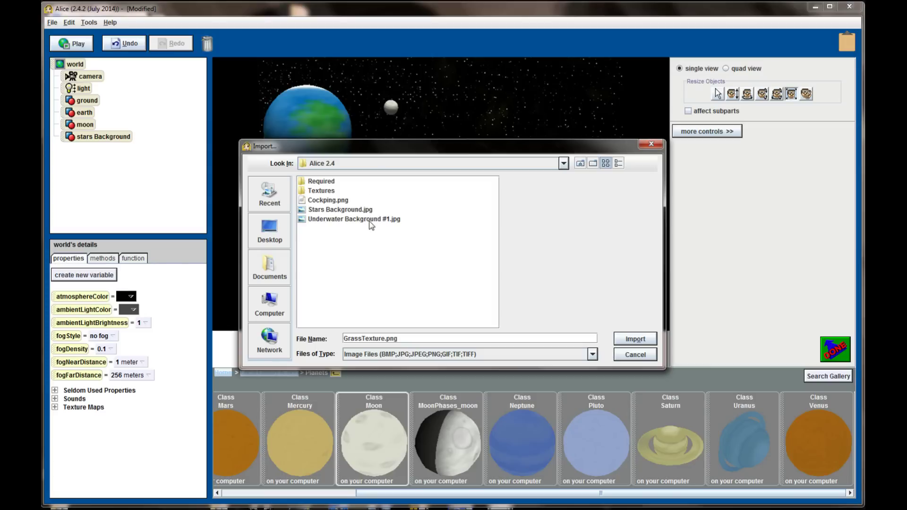
{"action": "left_click", "coordinate": [334, 201]}
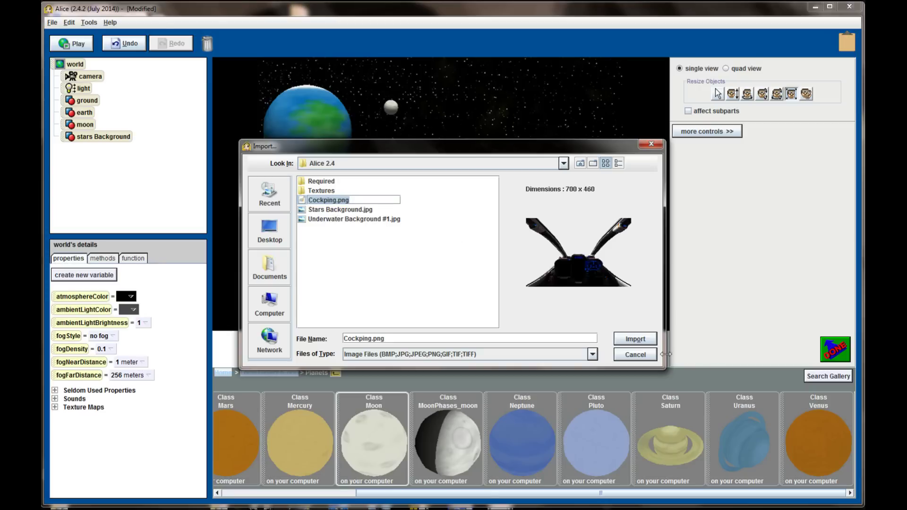
{"action": "left_click", "coordinate": [651, 342]}
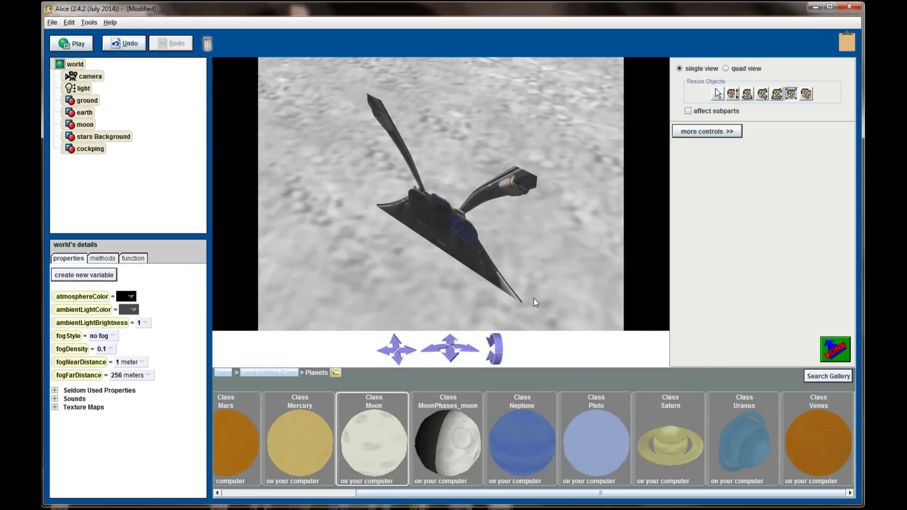
Step: Turn the cockpit billboard to face the camera squarely and enlarge it
{"action": "left_click", "coordinate": [458, 286]}
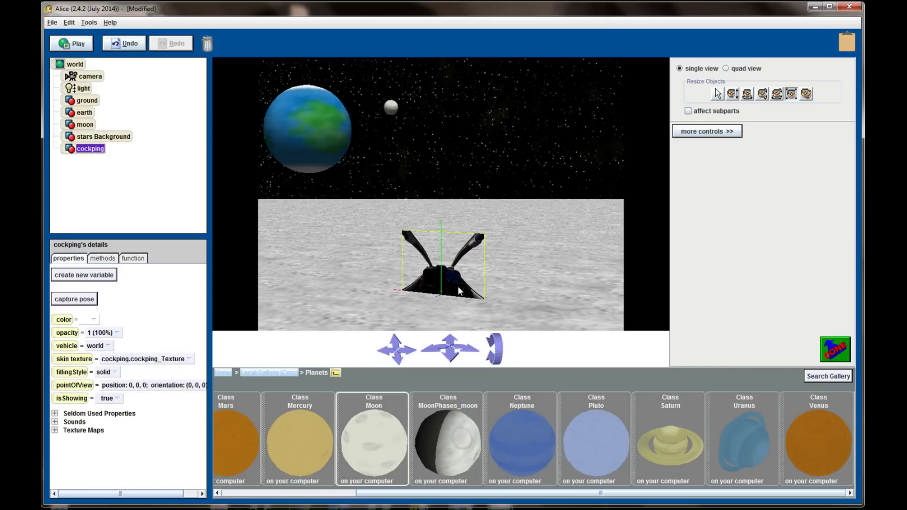
{"action": "left_click", "coordinate": [747, 93]}
{"action": "left_click_drag", "start_coordinate": [457, 276], "coordinate": [440, 276]}
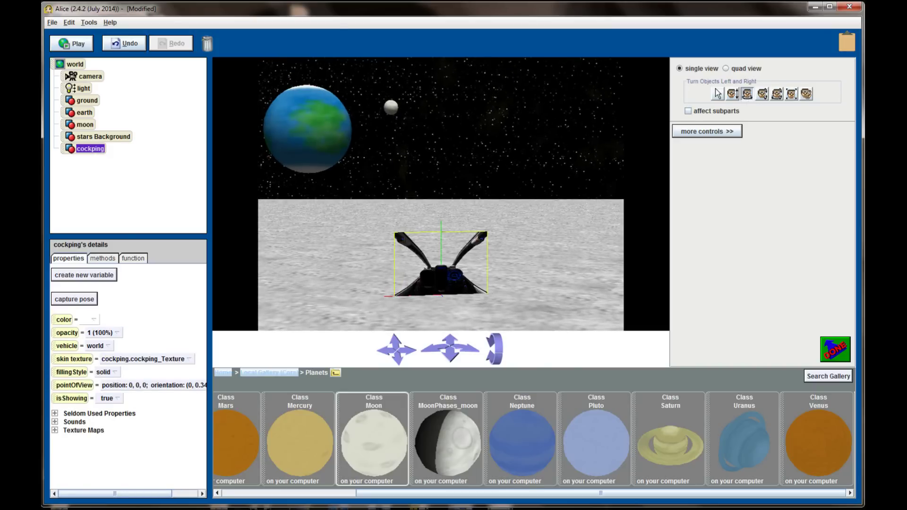
{"action": "left_click", "coordinate": [792, 94]}
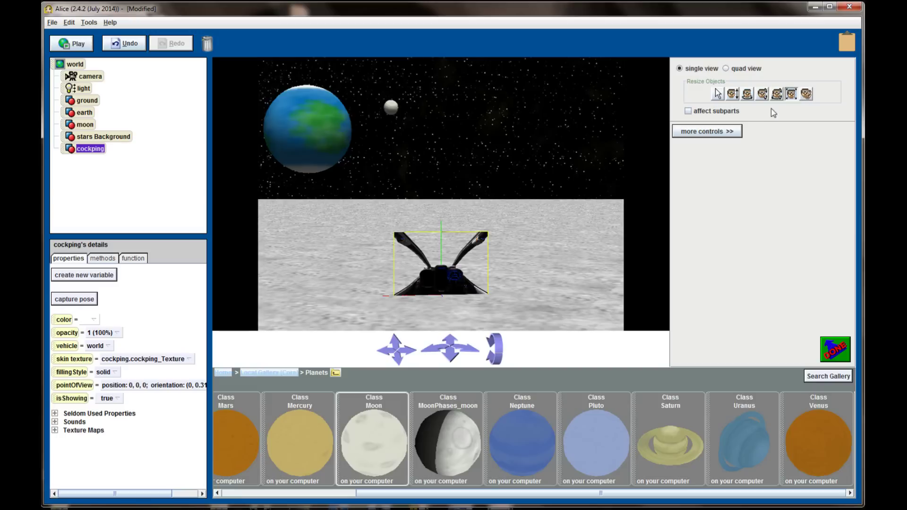
{"action": "left_click_drag", "start_coordinate": [443, 272], "coordinate": [571, 271]}
Step: Adjust the enlarged cockpit billboard's height, fine-tune its sideways turn and lower it in front of the camera
{"action": "left_click", "coordinate": [733, 93]}
{"action": "left_click_drag", "start_coordinate": [472, 237], "coordinate": [563, 142]}
{"action": "left_click", "coordinate": [717, 93]}
{"action": "left_click", "coordinate": [751, 94]}
{"action": "left_click", "coordinate": [750, 94]}
{"action": "mouse_move", "coordinate": [545, 183]}
{"action": "left_mouse_down"}
{"action": "mouse_move", "coordinate": [567, 184]}
{"action": "mouse_move", "coordinate": [527, 184]}
{"action": "mouse_move", "coordinate": [553, 185]}
{"action": "left_mouse_up"}
{"action": "left_click", "coordinate": [732, 94]}
{"action": "left_click_drag", "start_coordinate": [504, 186], "coordinate": [504, 255]}
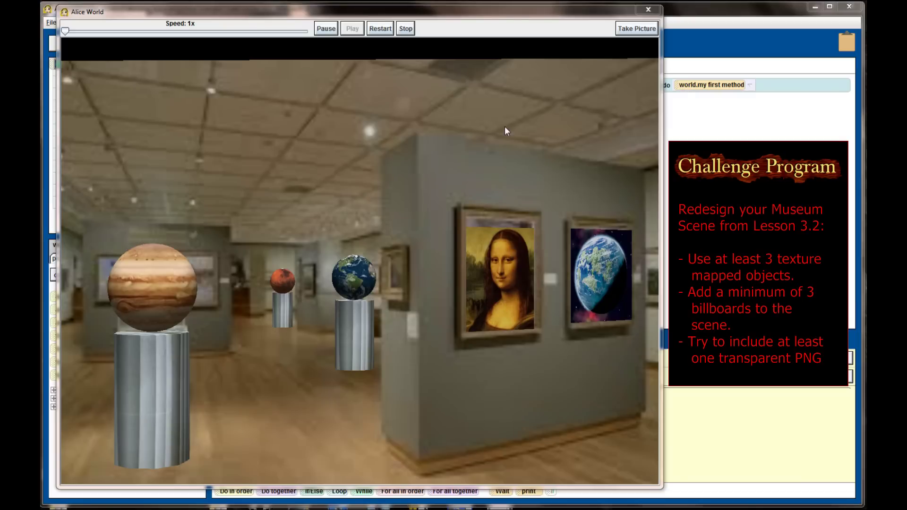
Step: Close the running museum world and play the scene again to view its billboards and textured planets
{"action": "left_click", "coordinate": [649, 10]}
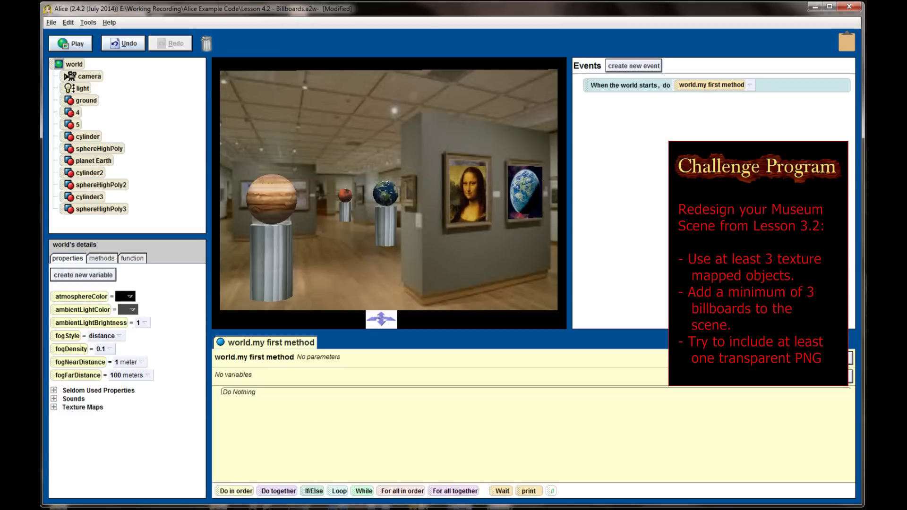
{"action": "left_click", "coordinate": [78, 44]}
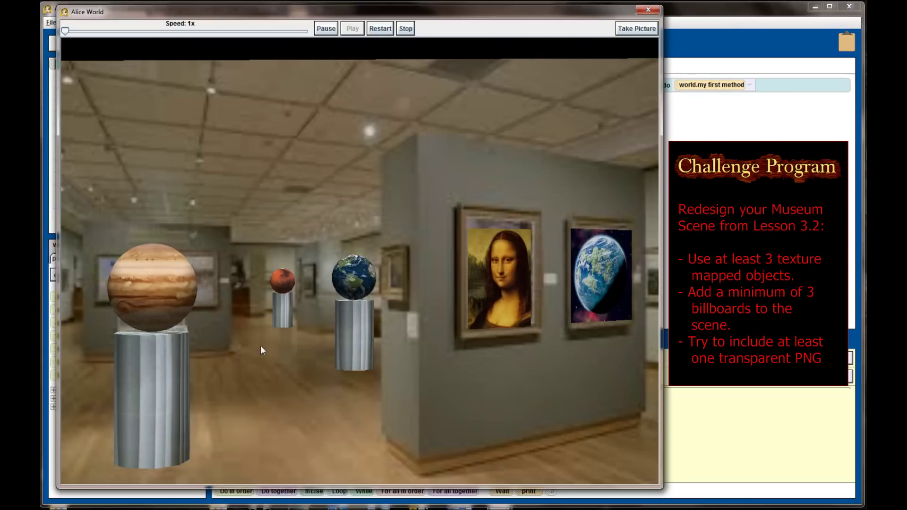